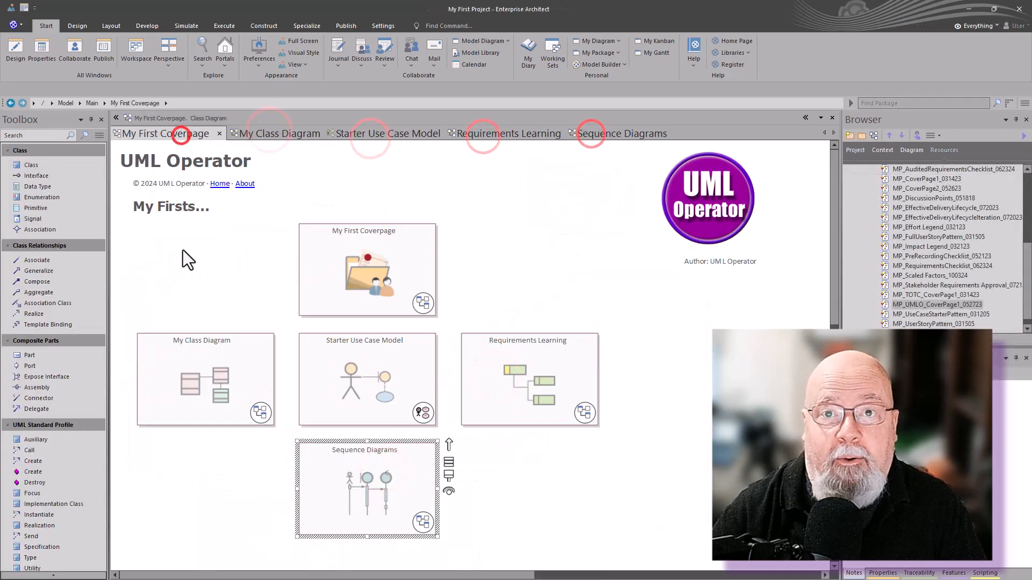
Add a Working Set element above the My Class Diagram cell on the coverpage and include all open windows in it.
{"action": "left_click", "coordinate": [179, 247]}
{"action": "key", "text": "space"}
{"action": "mouse_move", "coordinate": [210, 502]}
{"action": "left_click", "coordinate": [342, 537]}
{"action": "left_click", "coordinate": [242, 289]}
{"action": "right_click", "coordinate": [222, 285]}
{"action": "double_click", "coordinate": [212, 286]}
{"action": "left_click", "coordinate": [441, 342]}
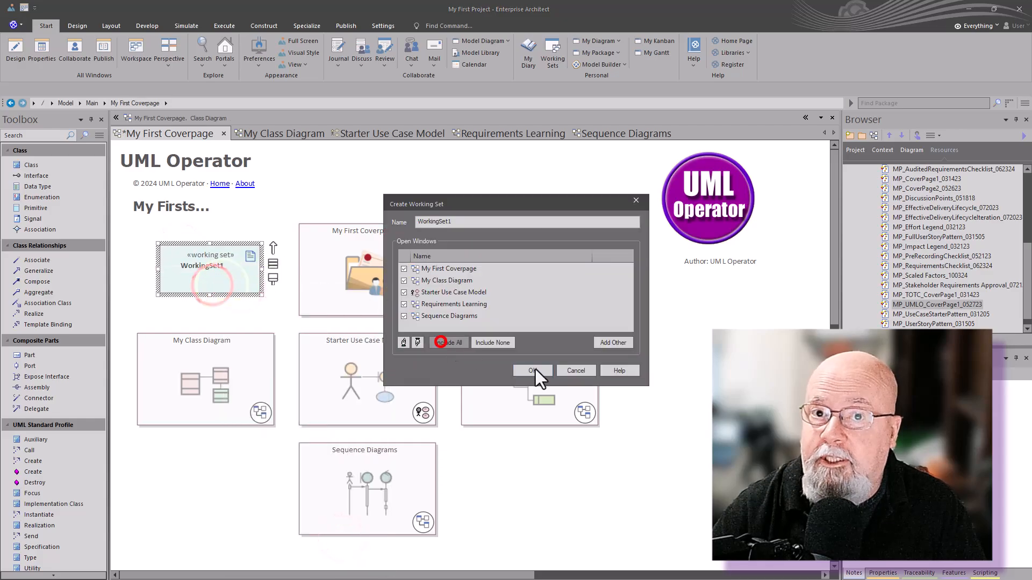
{"action": "left_click", "coordinate": [535, 368]}
Rename the new working set element as Learning Working Set.
{"action": "key", "text": "F2"}
{"action": "type", "text": "Learning Work Set"}
{"action": "key", "text": "BackSpace"}
{"action": "key", "text": "BackSpace"}
{"action": "key", "text": "BackSpace"}
{"action": "key", "text": "BackSpace"}
{"action": "type", "text": "ing Set"}
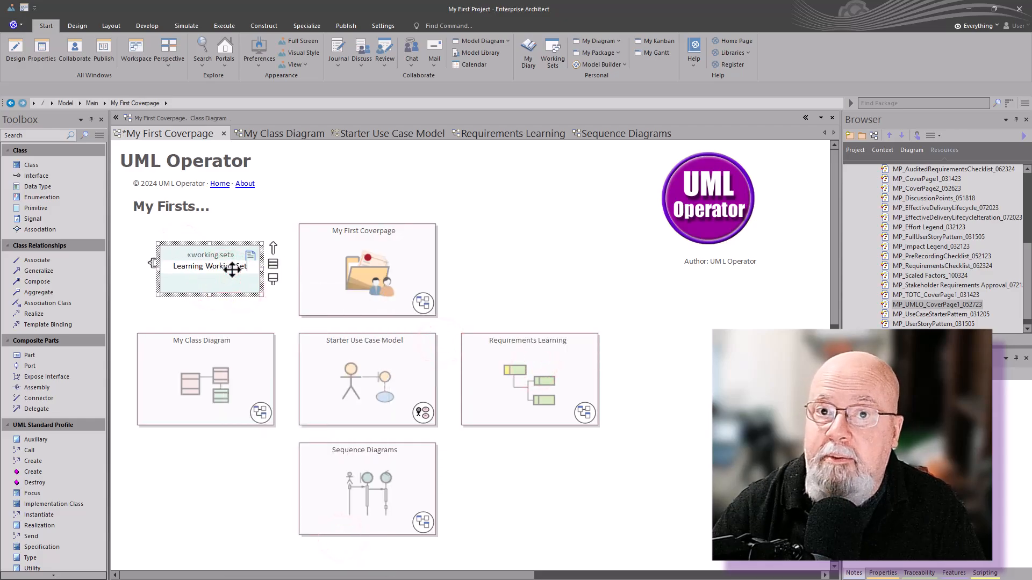
{"action": "key", "text": "Return"}
Launch the Learning Working Set from the coverpage to open its diagrams.
{"action": "left_click", "coordinate": [209, 317]}
{"action": "right_click", "coordinate": [183, 133]}
{"action": "left_click", "coordinate": [249, 217]}
{"action": "left_click", "coordinate": [209, 311]}
{"action": "double_click", "coordinate": [211, 281]}
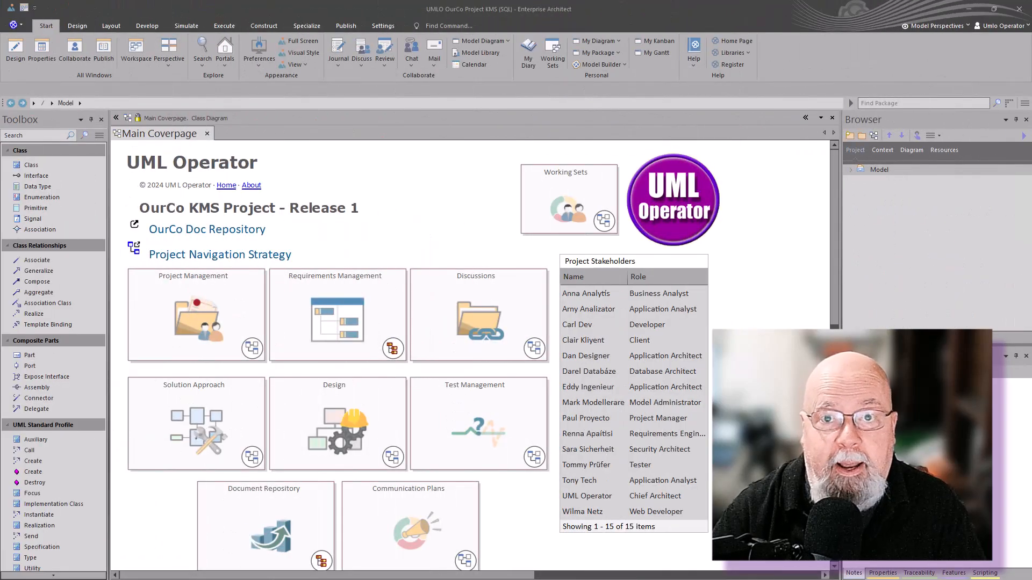
Open the Working Sets diagram from the OurCo project's main coverpage and launch its Solution Approach working set.
{"action": "double_click", "coordinate": [571, 210]}
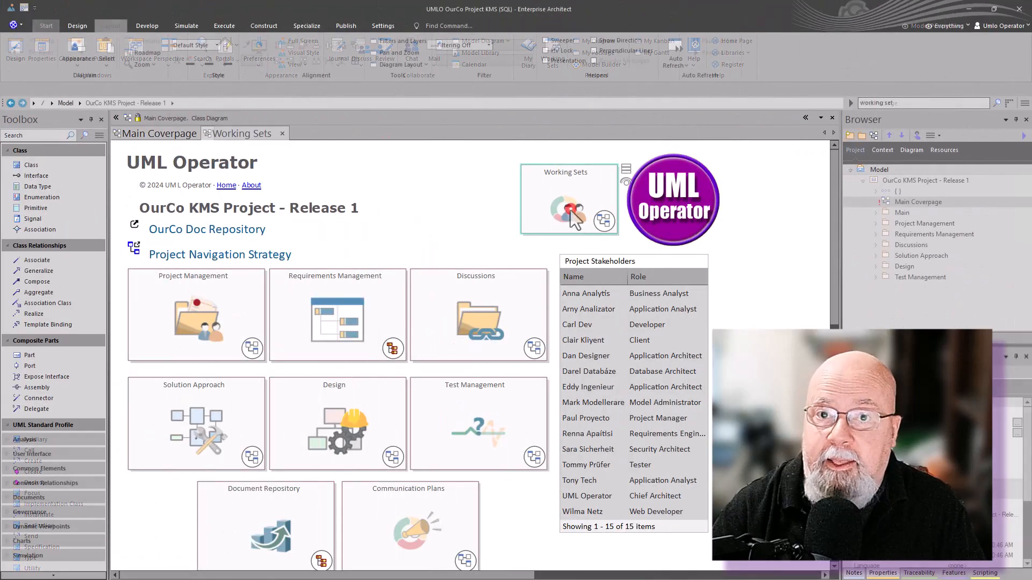
{"action": "left_click", "coordinate": [185, 347]}
{"action": "left_click", "coordinate": [363, 338]}
{"action": "left_click", "coordinate": [532, 337]}
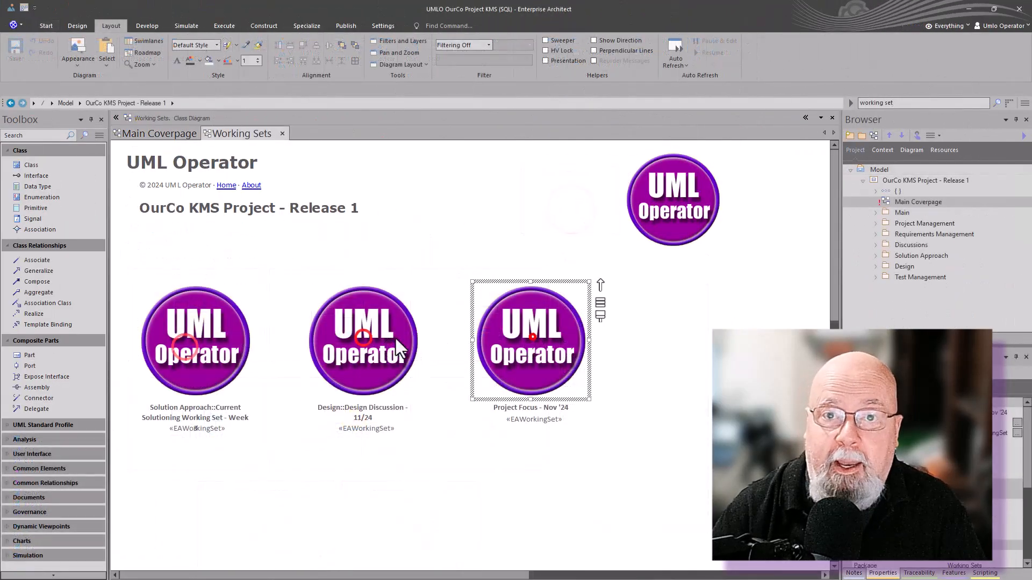
{"action": "double_click", "coordinate": [195, 340]}
Look through the working set's Solution Building Blocks, Solution Tracking, View of Extended Tagged Values and Solution Effort Assessment diagrams.
{"action": "left_click", "coordinate": [224, 134]}
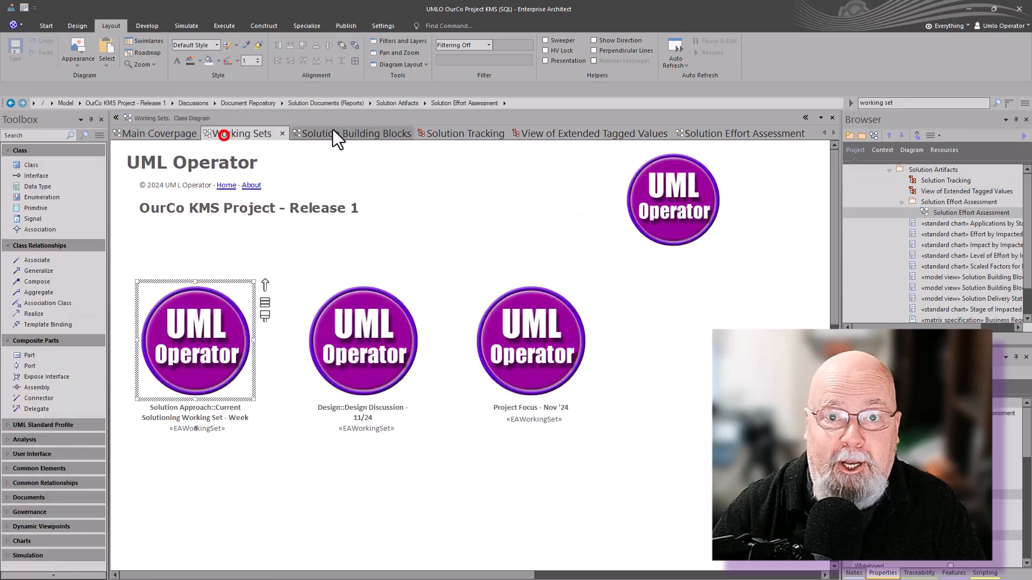
{"action": "left_click", "coordinate": [337, 133]}
{"action": "left_click", "coordinate": [461, 133]}
{"action": "left_click", "coordinate": [548, 133]}
{"action": "left_click", "coordinate": [697, 133]}
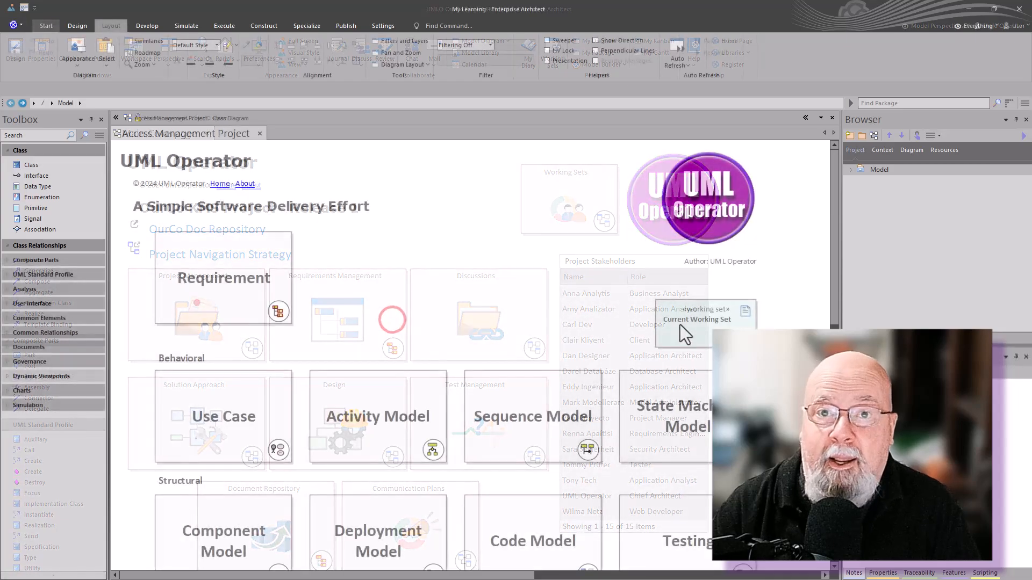
Launch the Current Working Set on the Access Management Project coverpage and view its Collaboration/Communication Diagrams.
{"action": "left_click", "coordinate": [679, 324]}
{"action": "left_click", "coordinate": [340, 134]}
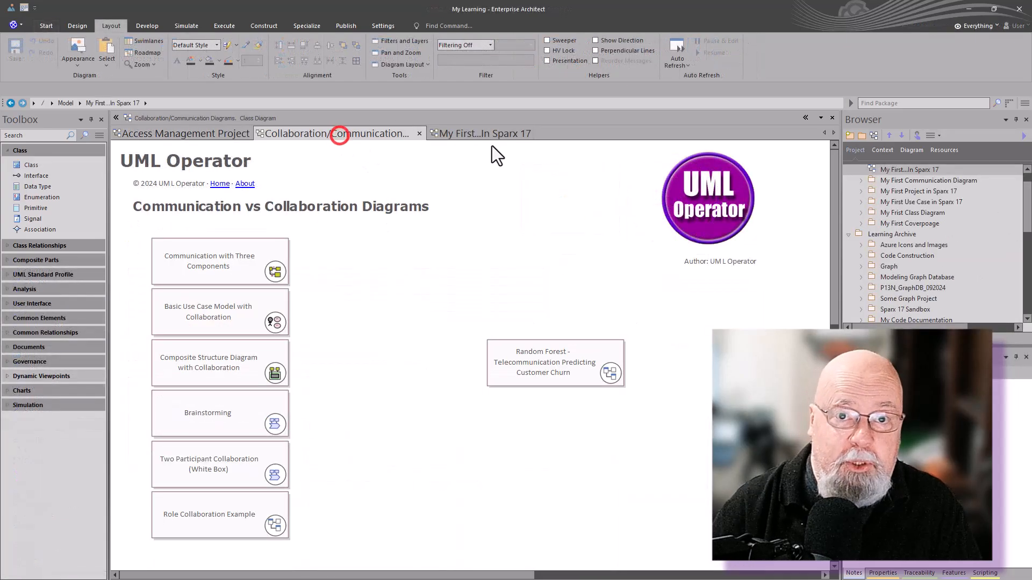
{"action": "left_click", "coordinate": [174, 133]}
{"action": "left_click", "coordinate": [366, 133]}
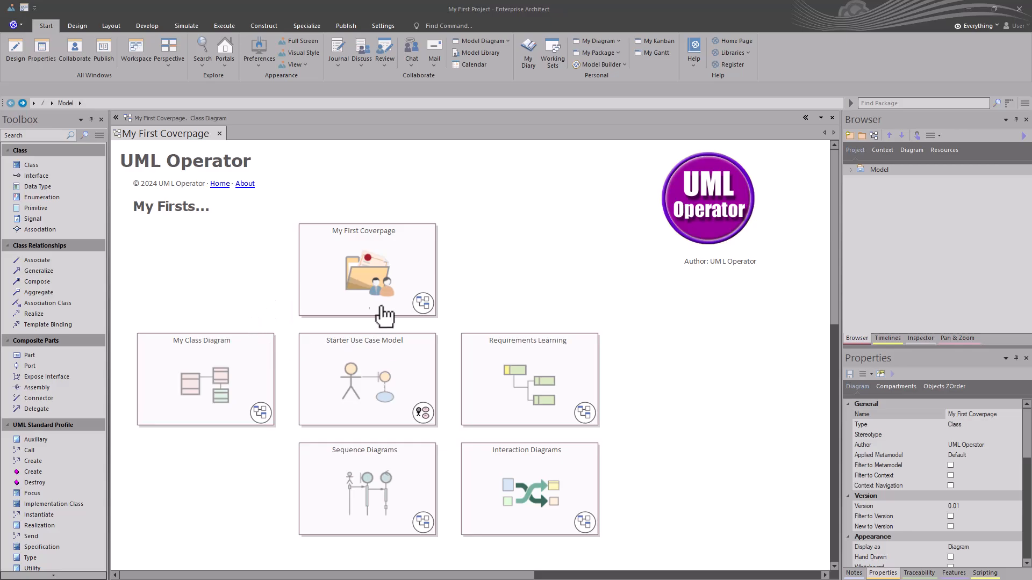
Open My Class Diagram and Starter Use Case Model from My First Coverpage, returning to the coverpage.
{"action": "double_click", "coordinate": [215, 384]}
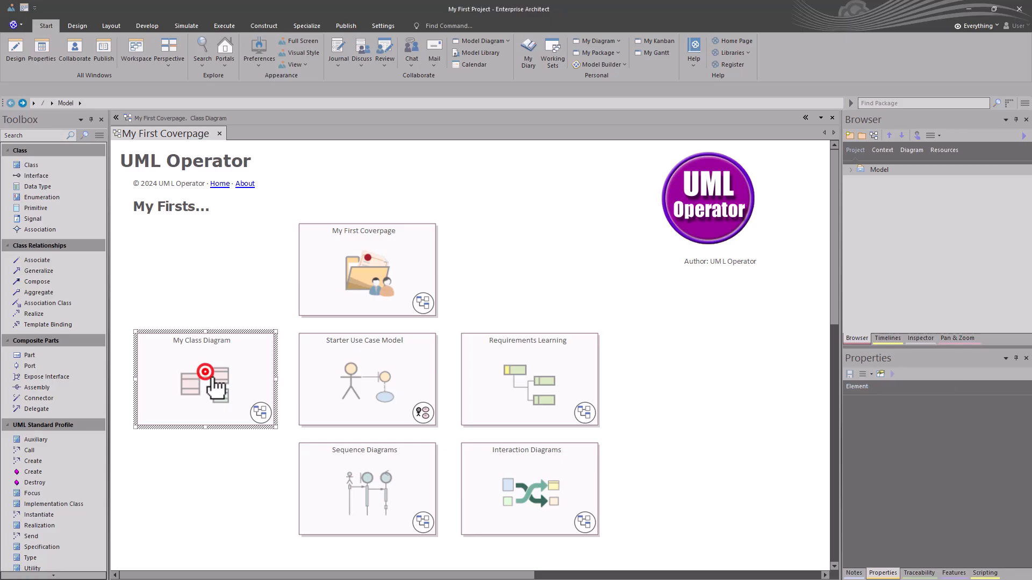
{"action": "left_click", "coordinate": [185, 134]}
{"action": "left_click", "coordinate": [329, 384]}
{"action": "double_click", "coordinate": [328, 384]}
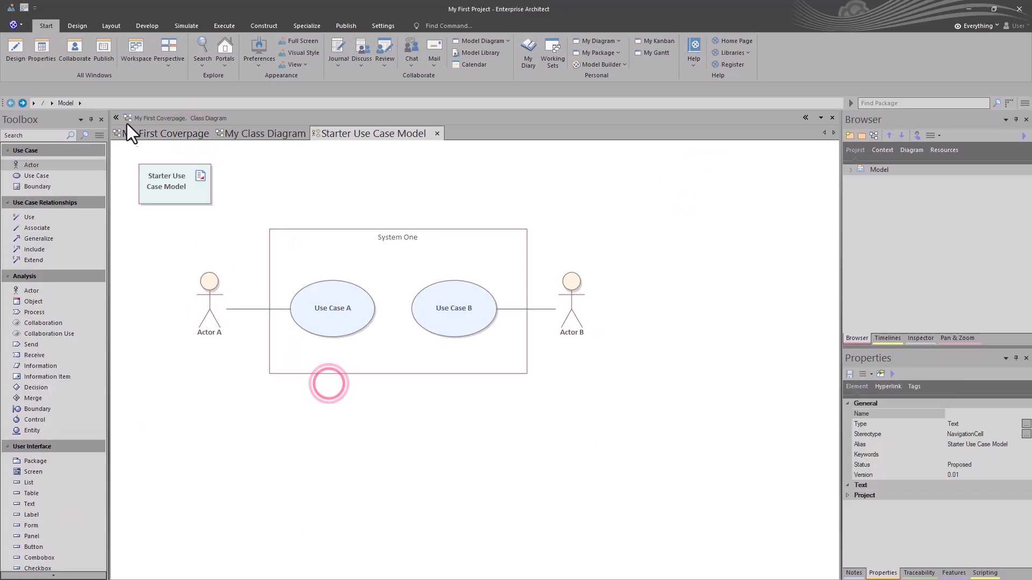
{"action": "left_click", "coordinate": [153, 134]}
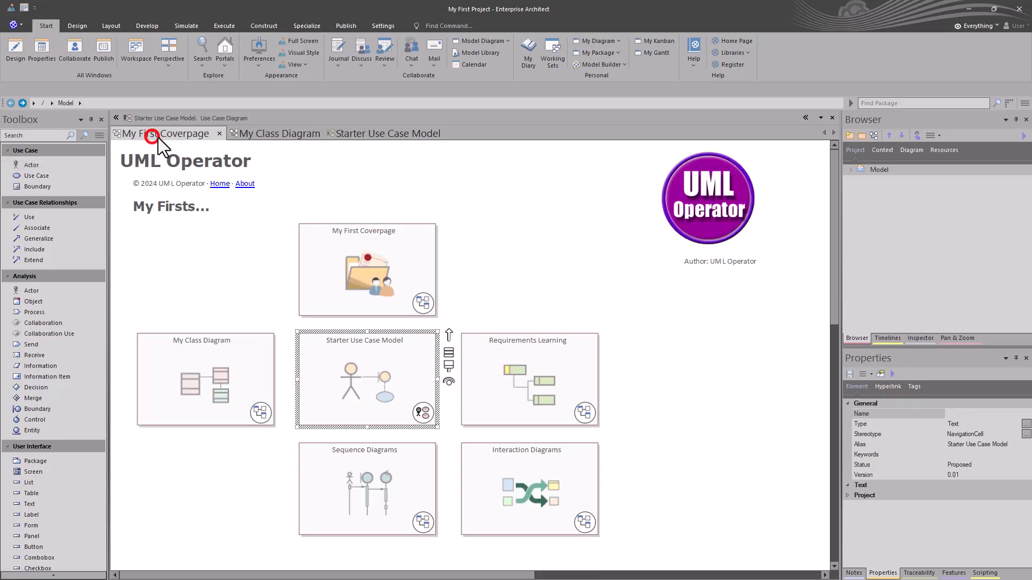
Open the Requirements Learning, Sequence Diagrams and Interaction Diagrams views from their coverpage cells.
{"action": "left_click", "coordinate": [497, 404]}
{"action": "double_click", "coordinate": [499, 404]}
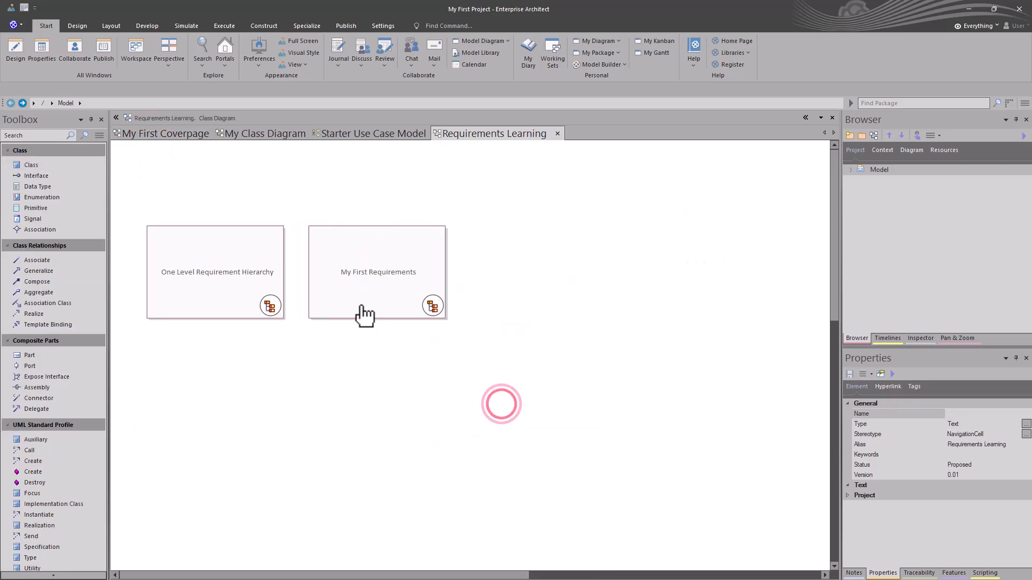
{"action": "left_click", "coordinate": [161, 132]}
{"action": "left_click", "coordinate": [389, 470]}
{"action": "double_click", "coordinate": [379, 469]}
{"action": "left_click", "coordinate": [153, 133]}
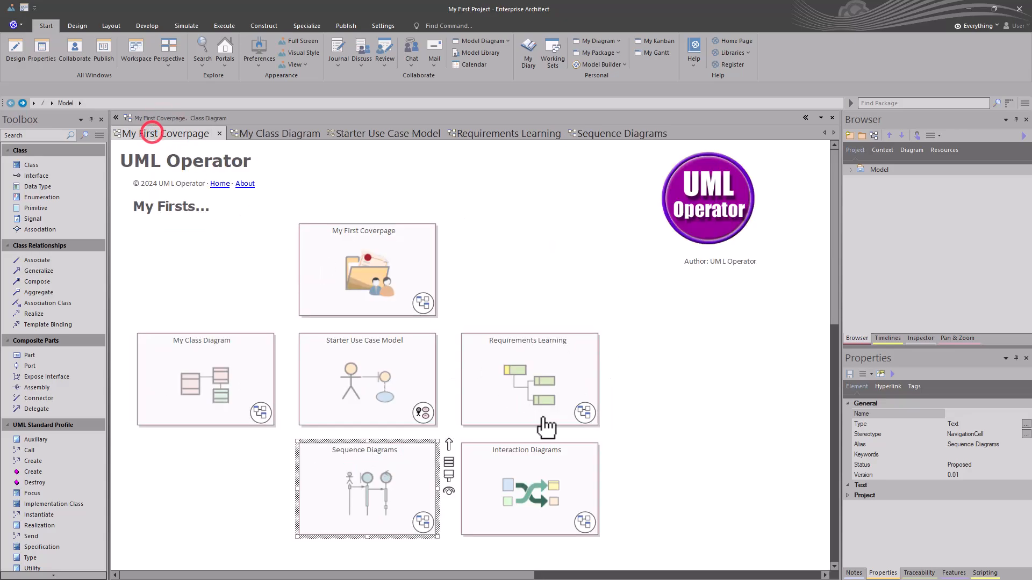
{"action": "left_click", "coordinate": [565, 497]}
{"action": "double_click", "coordinate": [564, 497]}
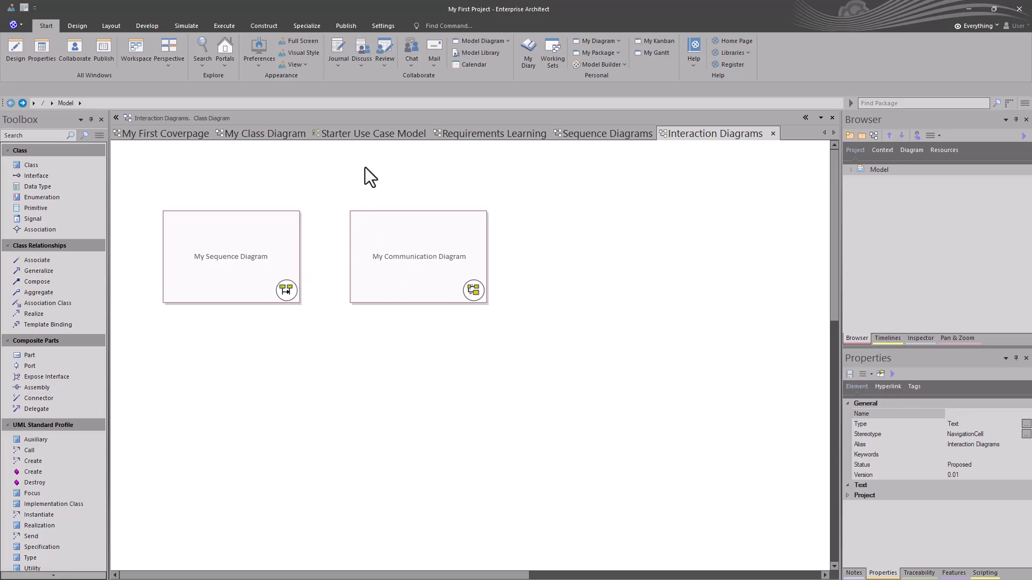
Look through each open diagram from My Class Diagram to Interaction Diagrams, ending on My First Coverpage.
{"action": "left_click", "coordinate": [261, 134]}
{"action": "left_click", "coordinate": [337, 133]}
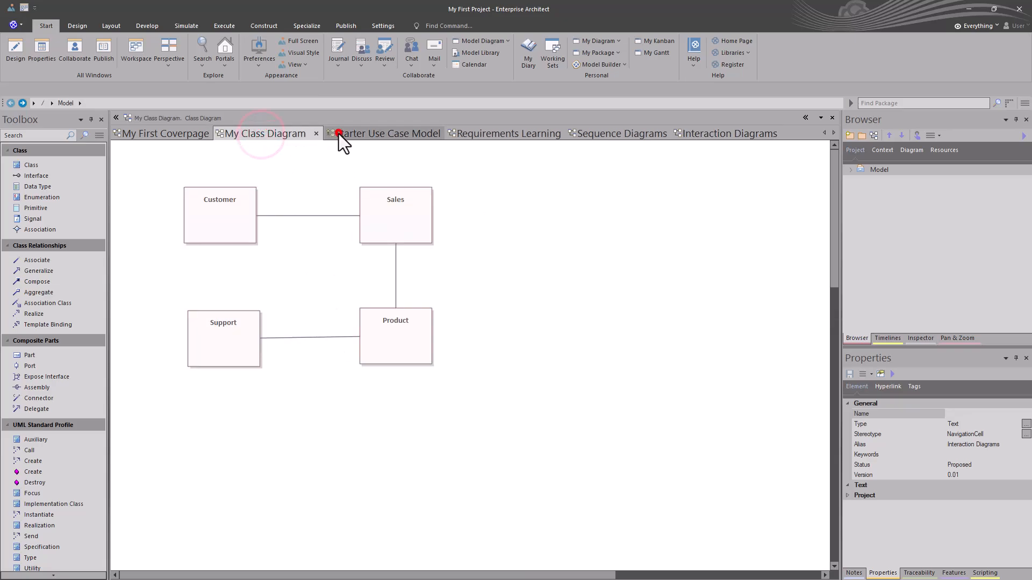
{"action": "left_click", "coordinate": [477, 132]}
{"action": "left_click", "coordinate": [592, 132]}
{"action": "left_click", "coordinate": [704, 132]}
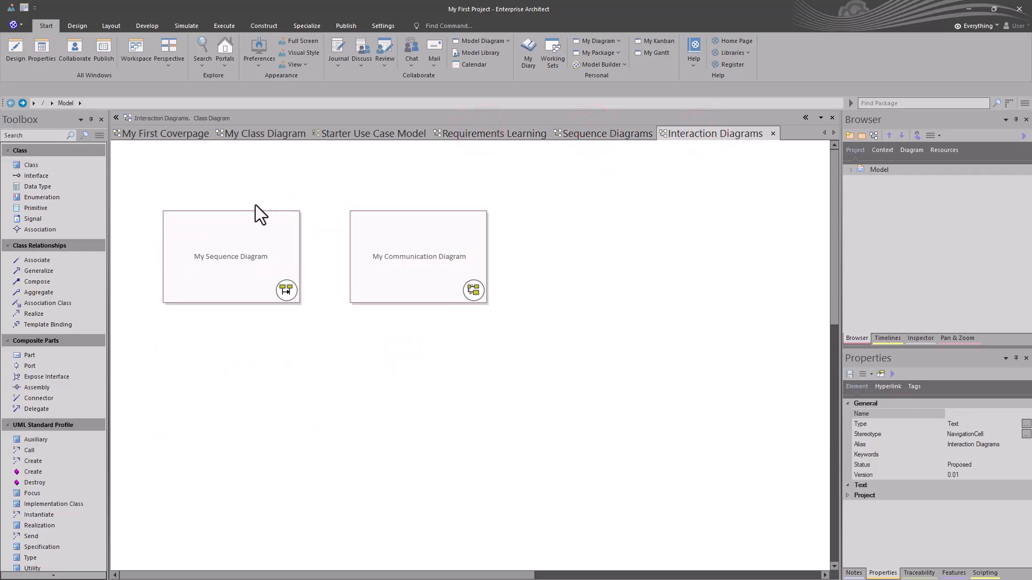
{"action": "left_click", "coordinate": [179, 134]}
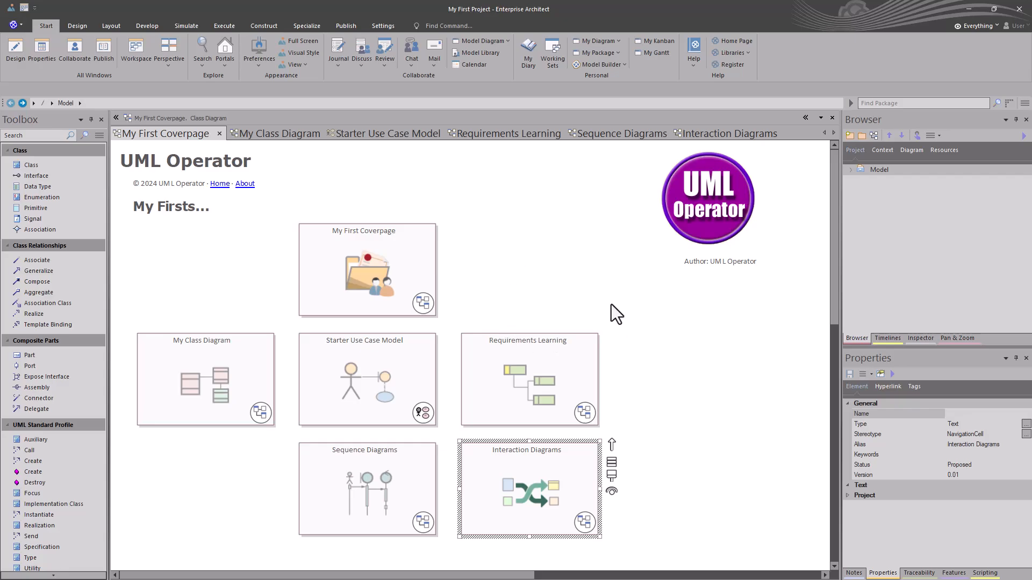
Insert a Dynamic Viewpoints Working Set element on the coverpage near the top-left corner of the Starter Use Case Model cell.
{"action": "left_click", "coordinate": [231, 478]}
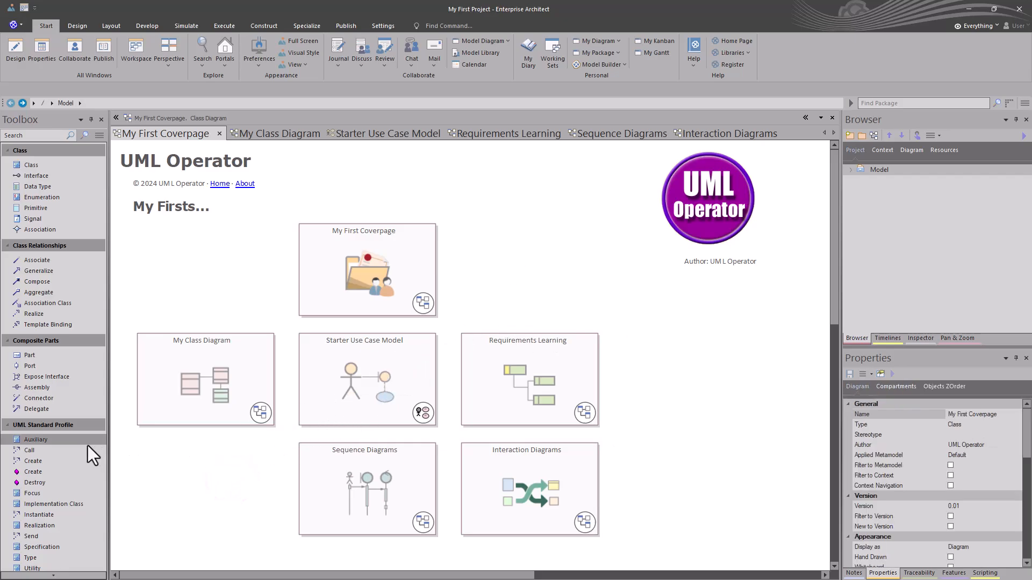
{"action": "scroll", "coordinate": [75, 473], "scroll_direction": "down", "scroll_amount": 4}
{"action": "scroll", "coordinate": [86, 385], "scroll_direction": "down", "scroll_amount": 9}
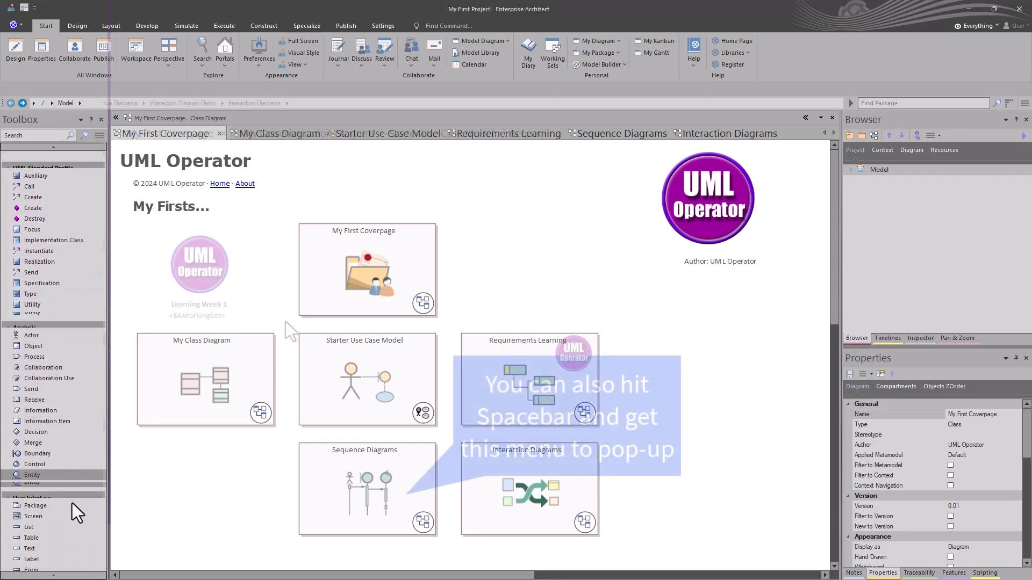
{"action": "right_click", "coordinate": [285, 320]}
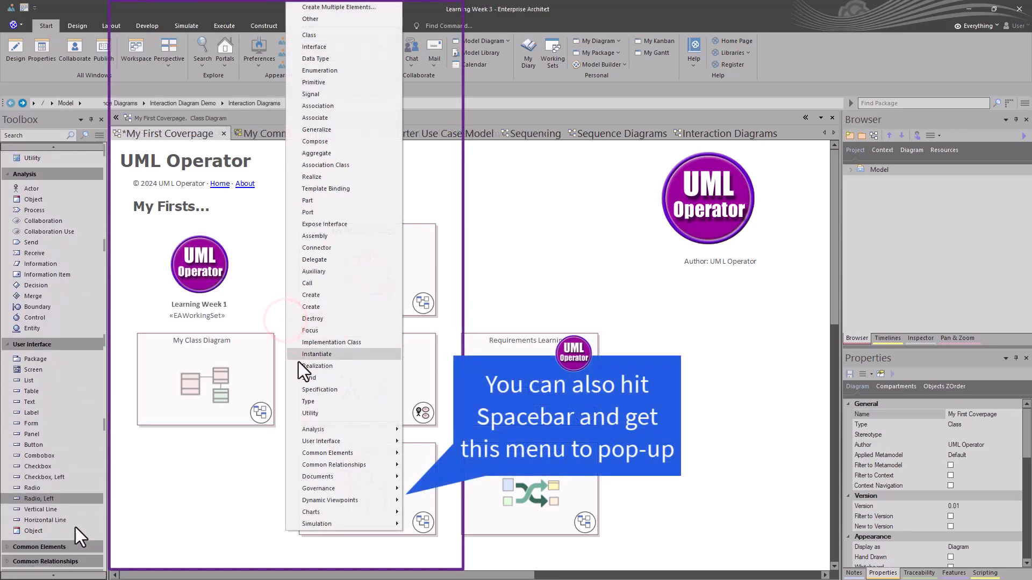
{"action": "scroll", "coordinate": [76, 527], "scroll_direction": "down", "scroll_amount": 3}
{"action": "mouse_move", "coordinate": [342, 502]}
{"action": "left_click", "coordinate": [428, 536]}
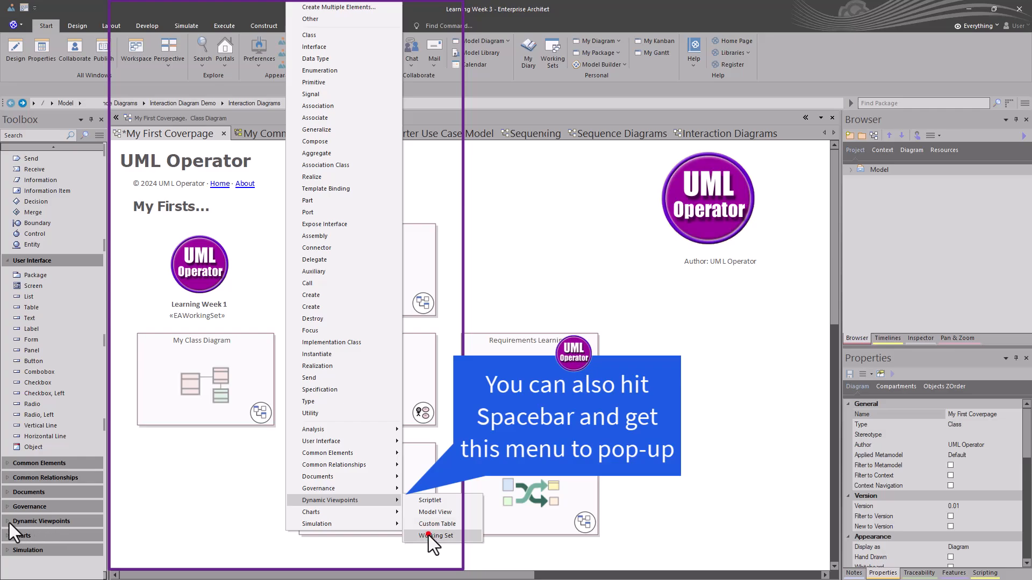
Place a Working Set element from Dynamic Viewpoints on the coverpage, directly above the My Class Diagram cell.
{"action": "left_click", "coordinate": [6, 523]}
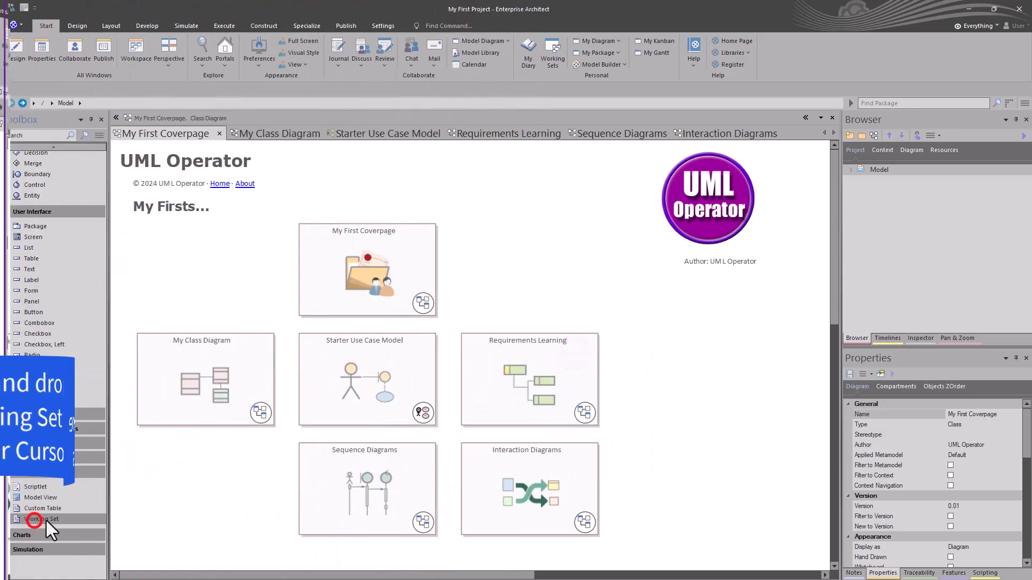
{"action": "left_click", "coordinate": [35, 519]}
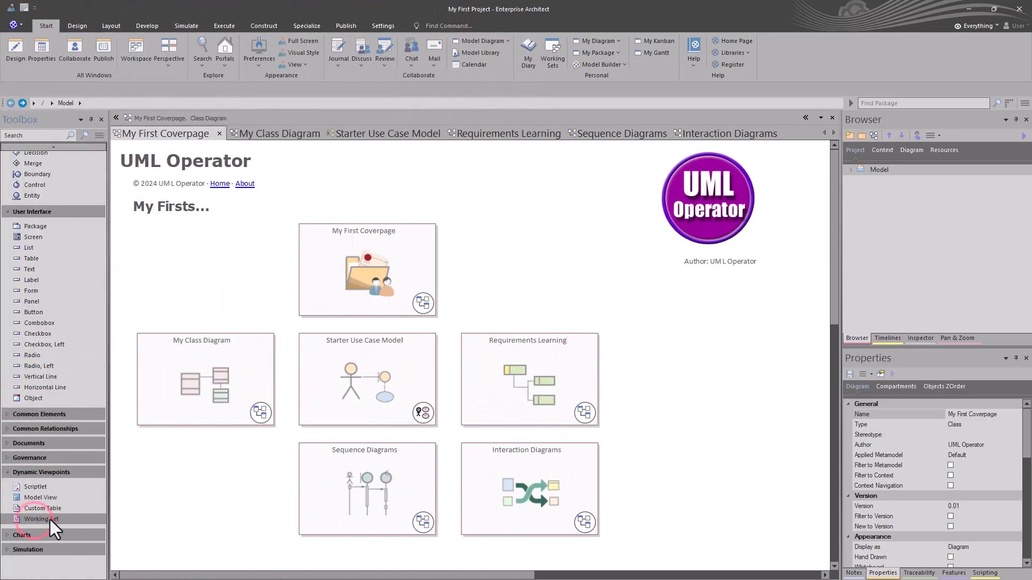
{"action": "left_click_drag", "start_coordinate": [41, 521], "coordinate": [470, 247]}
{"action": "left_click_drag", "start_coordinate": [568, 263], "coordinate": [150, 254]}
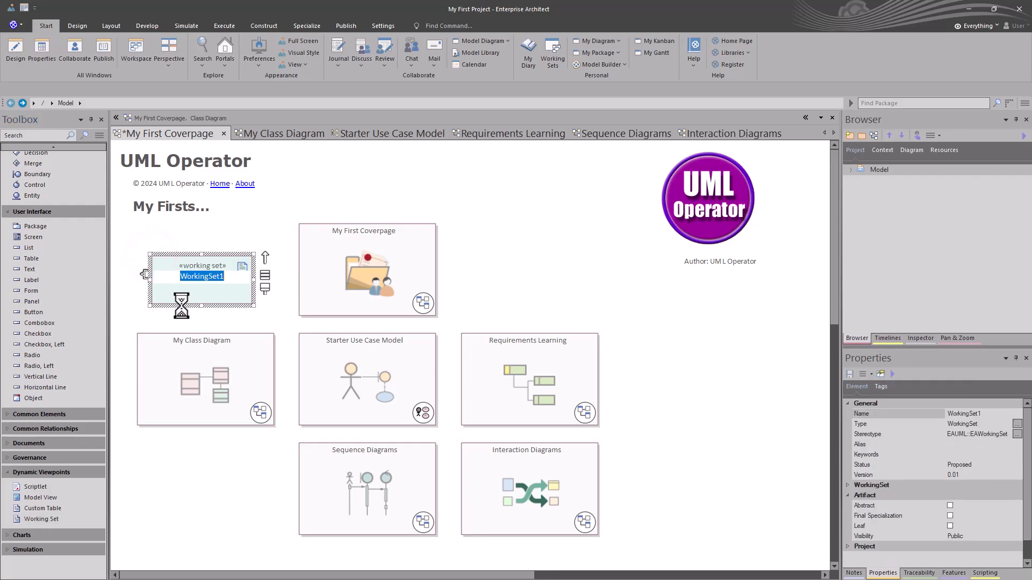
Name the new working set element Learning Week 1.
{"action": "type", "text": "Learning Week 1"}
{"action": "key", "text": "Return"}
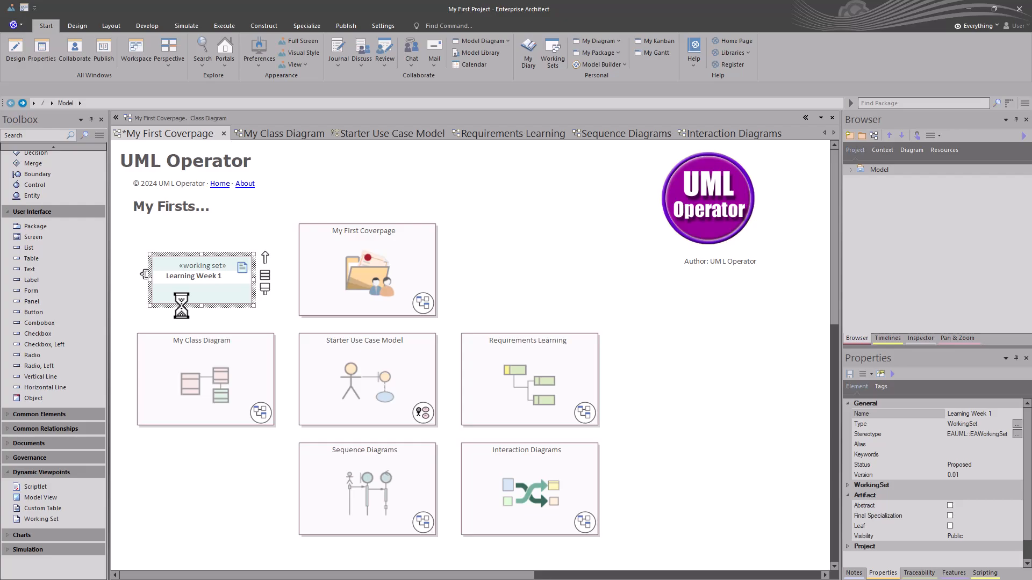
{"action": "left_click", "coordinate": [270, 314]}
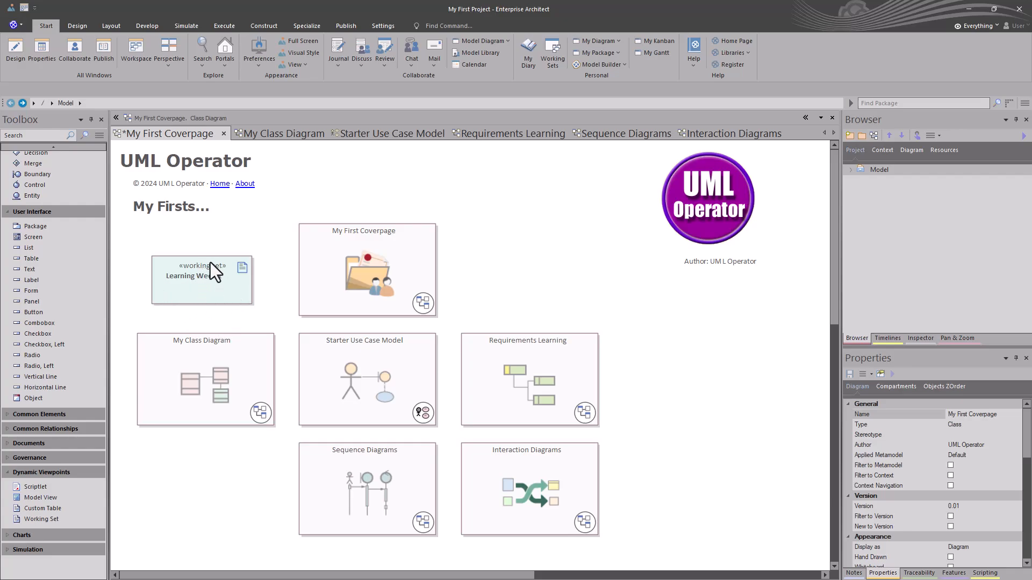
Define the Learning Week 1 working set with all open diagrams except My First Coverpage.
{"action": "double_click", "coordinate": [205, 292]}
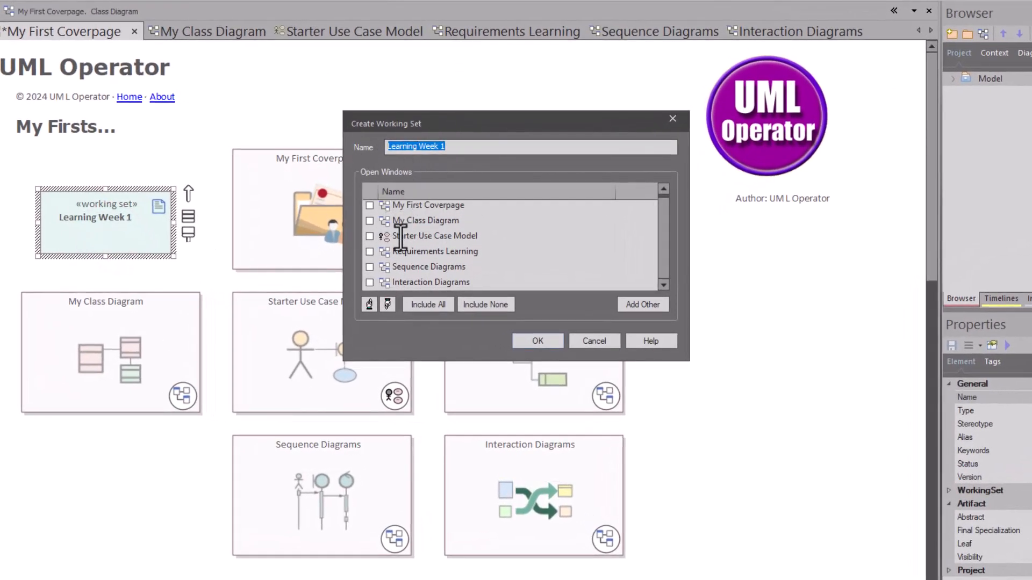
{"action": "scroll", "coordinate": [401, 239], "scroll_direction": "up", "scroll_amount": 1}
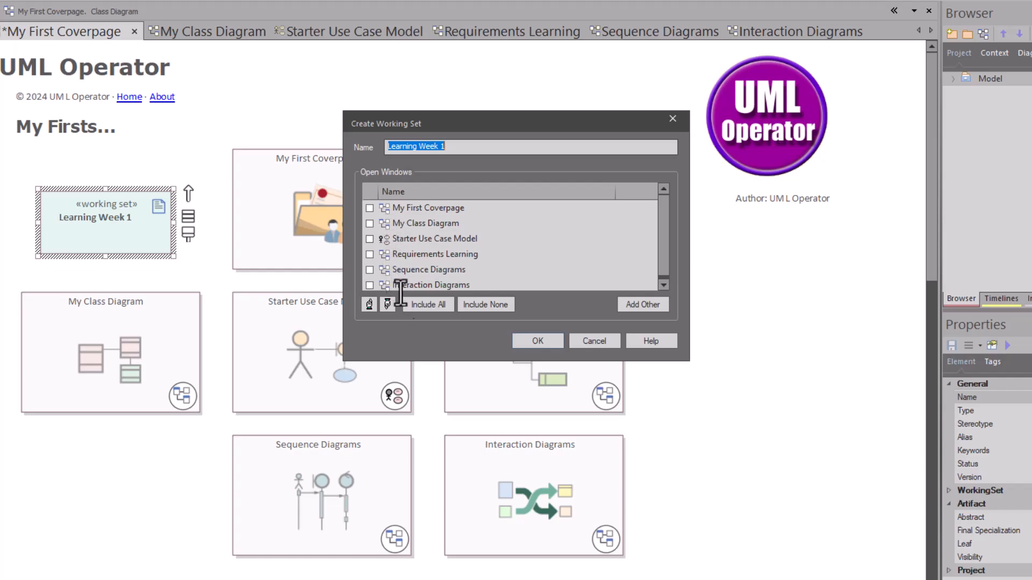
{"action": "left_click", "coordinate": [424, 304]}
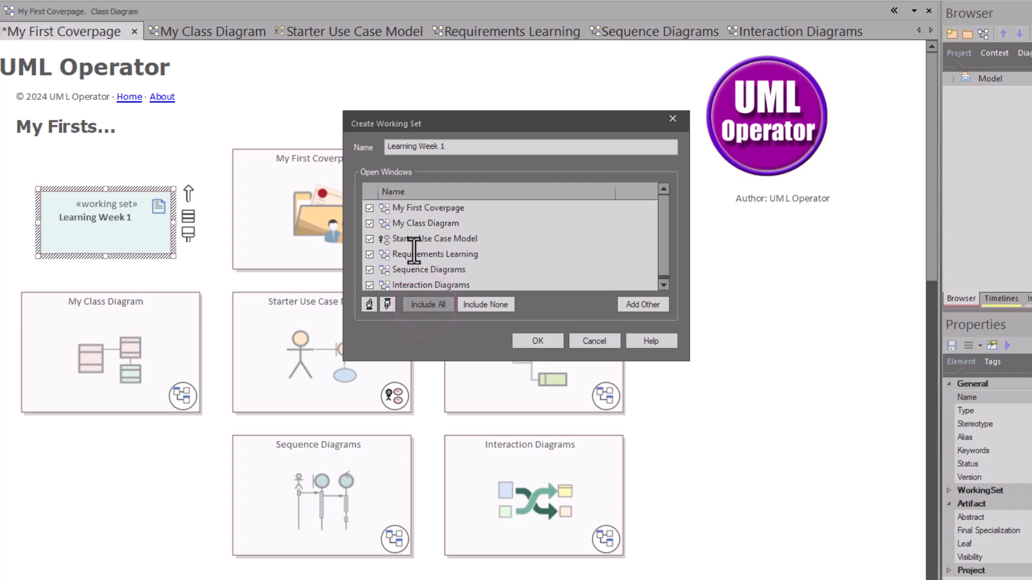
{"action": "left_click", "coordinate": [369, 208]}
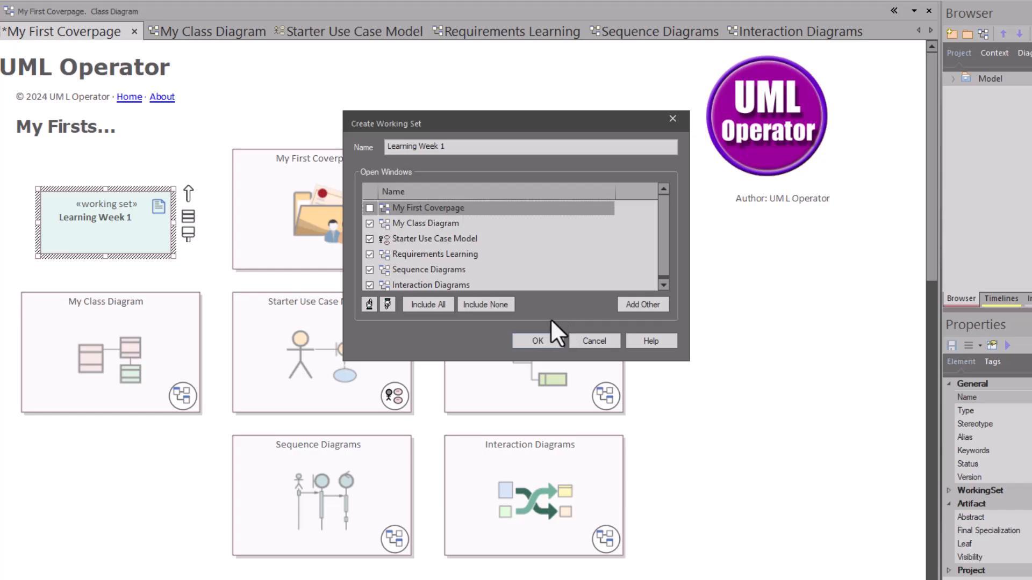
{"action": "left_click", "coordinate": [546, 338]}
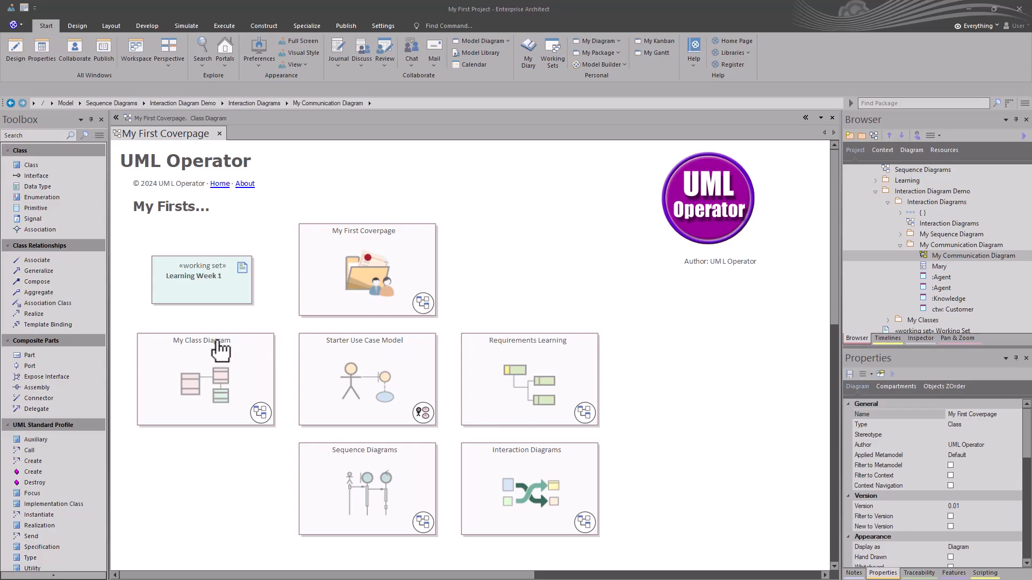
Launch the Learning Week 1 working set, check My Class Diagram and Starter Use Case Model, and return to the coverpage.
{"action": "left_click", "coordinate": [198, 292]}
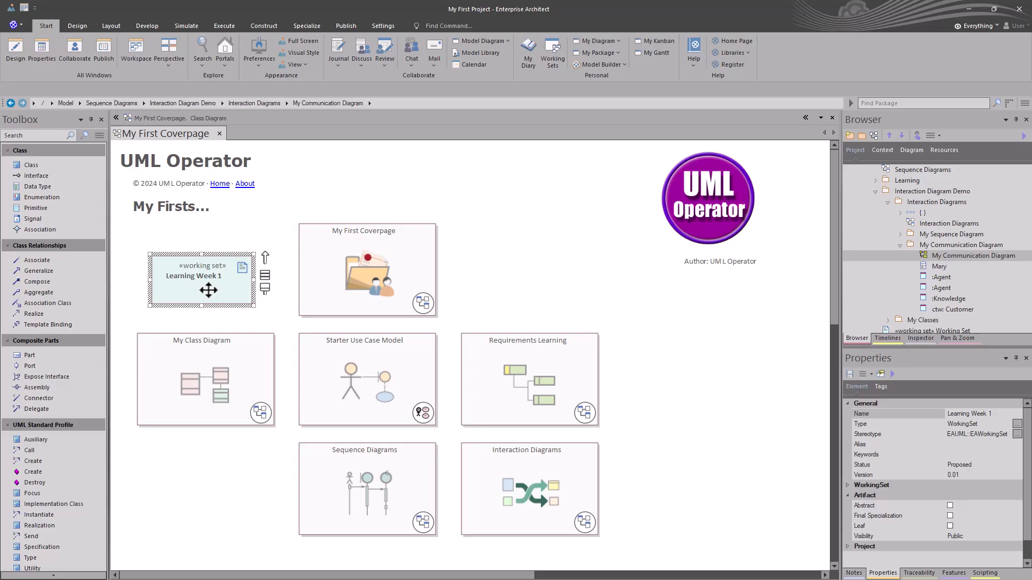
{"action": "double_click", "coordinate": [209, 290]}
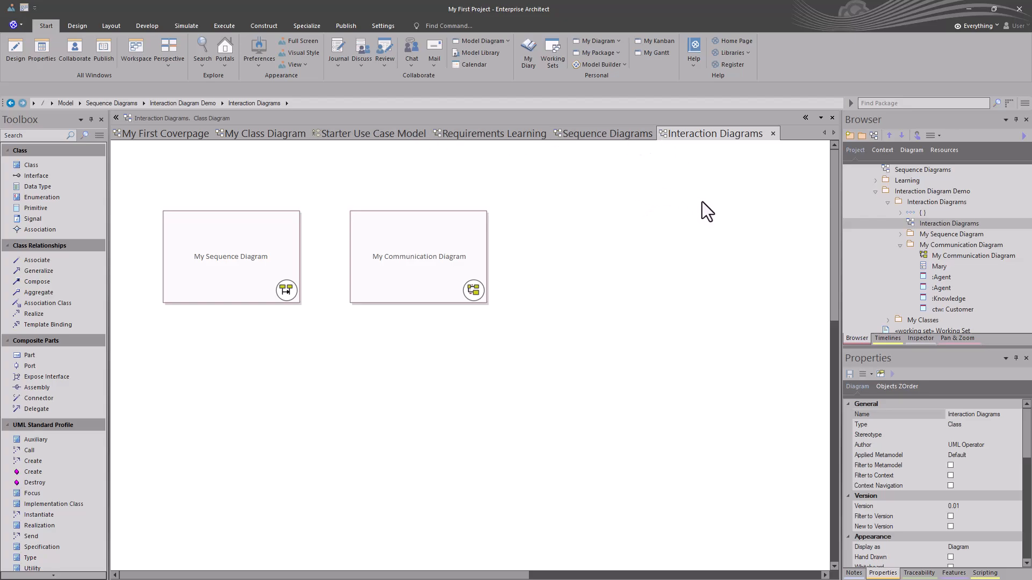
{"action": "left_click", "coordinate": [257, 134]}
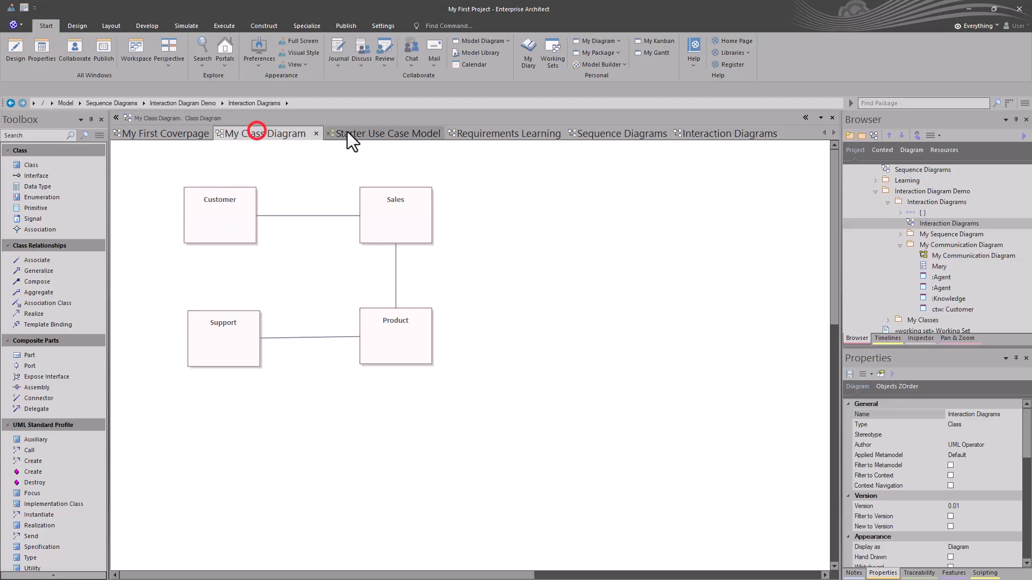
{"action": "left_click", "coordinate": [371, 133]}
{"action": "left_click", "coordinate": [167, 135]}
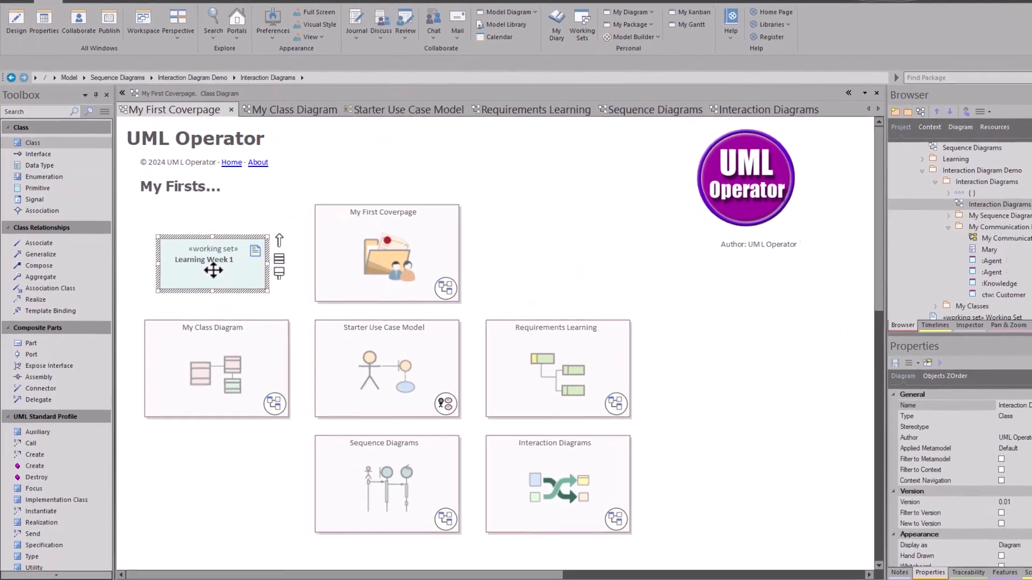
Edit the Learning Week 1 working set to exclude Requirements Learning and My Class Diagram.
{"action": "right_click", "coordinate": [202, 285]}
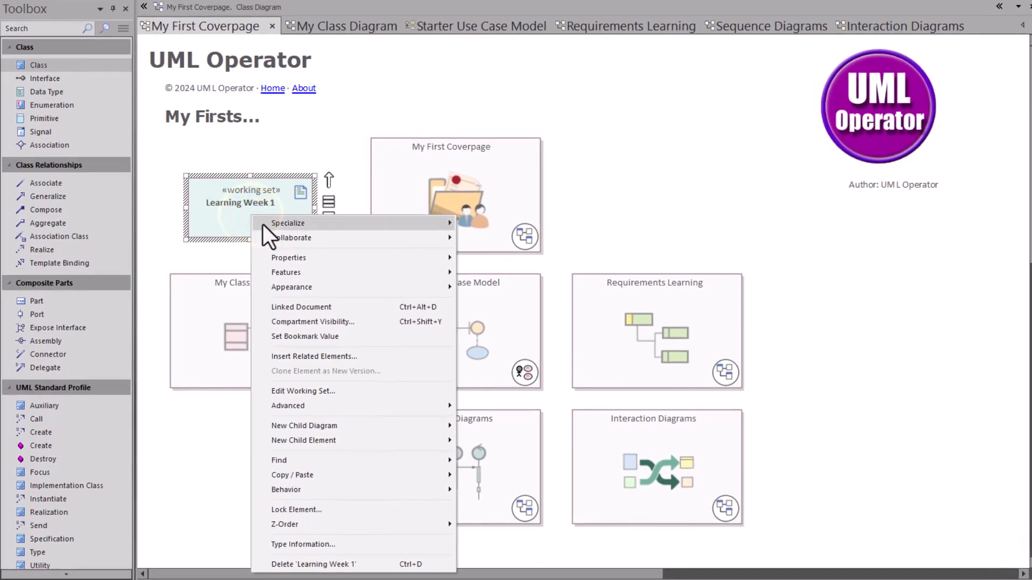
{"action": "left_click", "coordinate": [310, 391]}
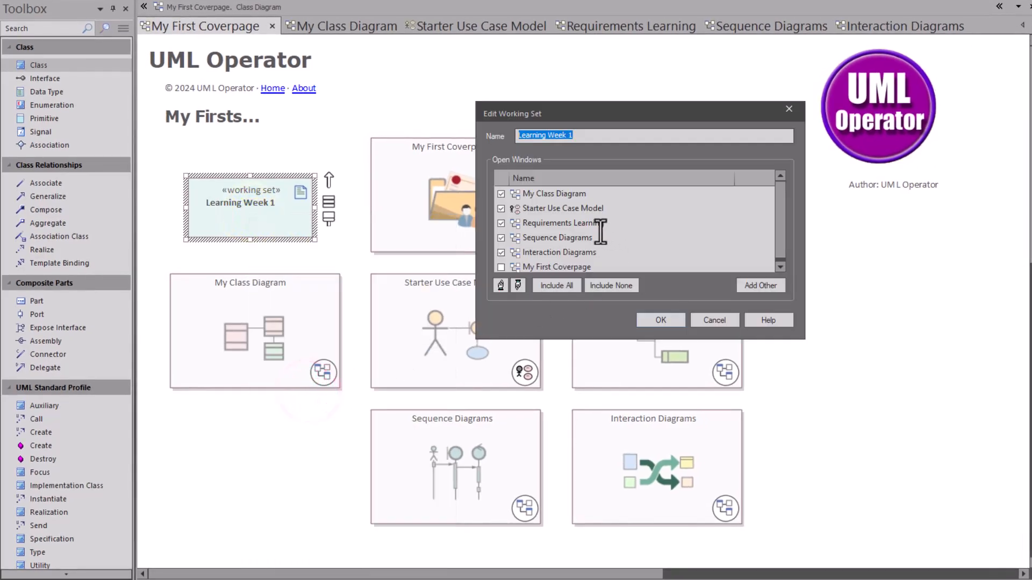
{"action": "left_click", "coordinate": [500, 225]}
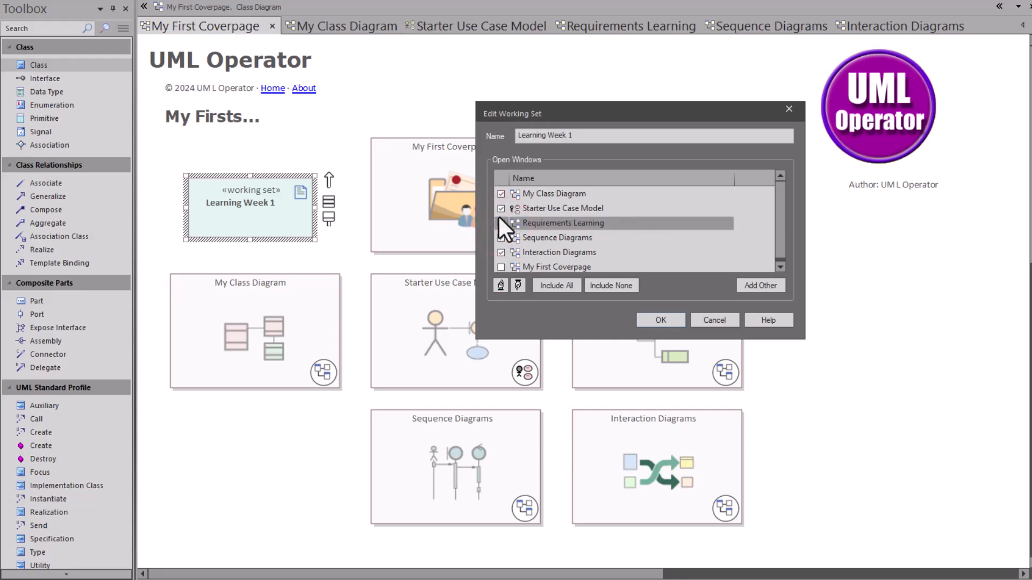
{"action": "left_click", "coordinate": [500, 193]}
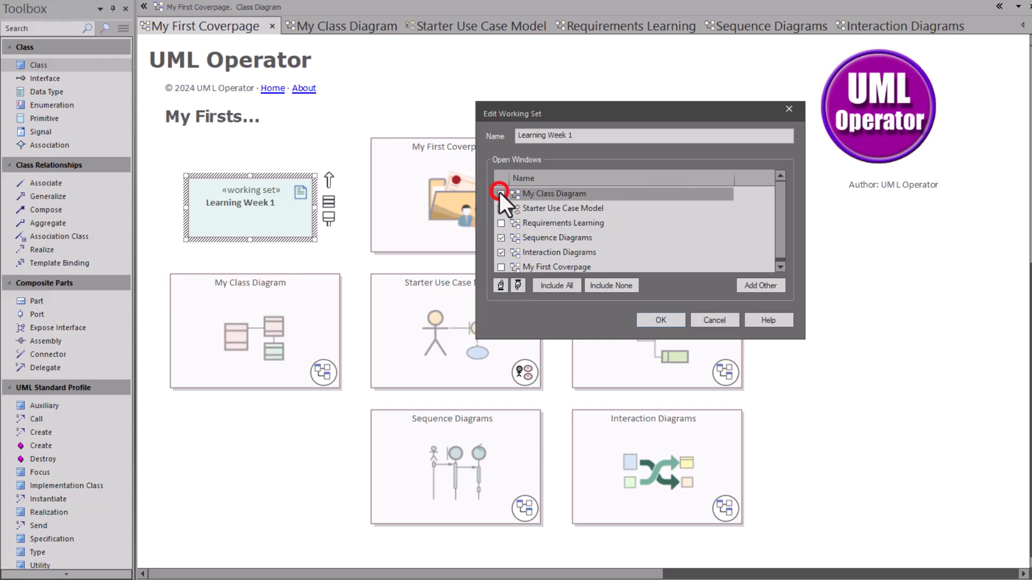
{"action": "left_click", "coordinate": [662, 319]}
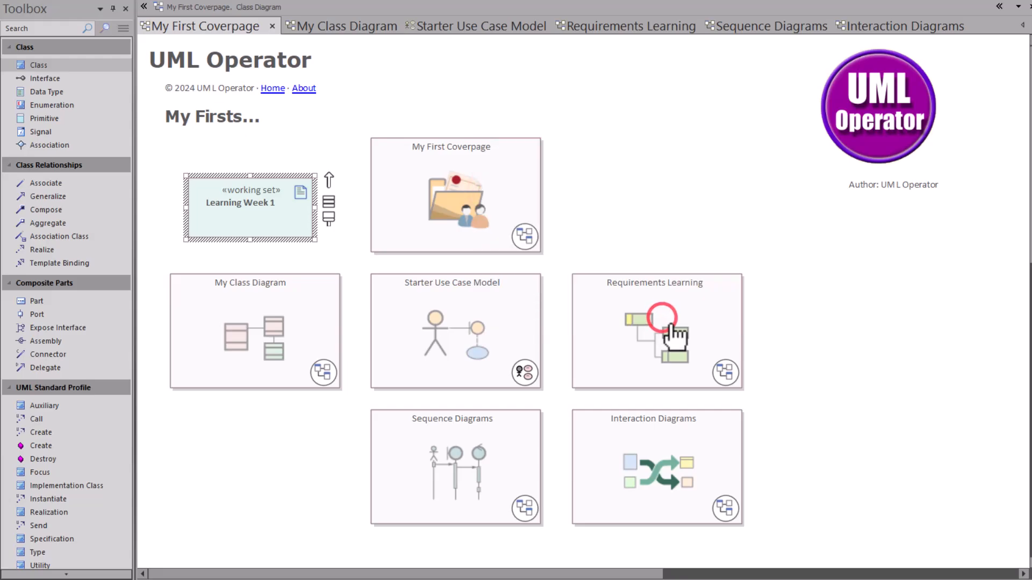
Close all diagrams except My First Coverpage, launch the Learning Week 1 working set, and return to the coverpage.
{"action": "right_click", "coordinate": [233, 26]}
{"action": "left_click", "coordinate": [295, 129]}
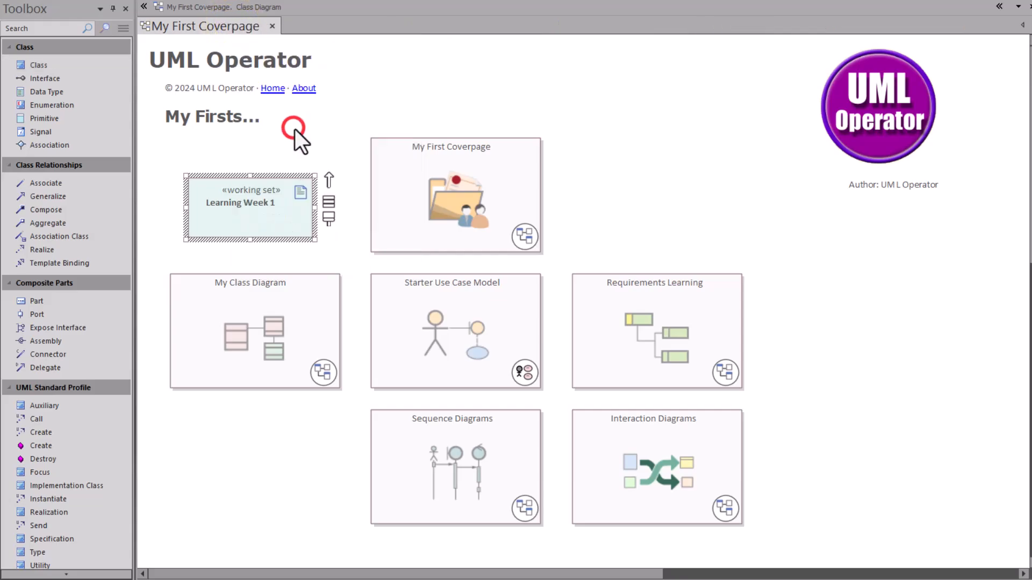
{"action": "left_click", "coordinate": [253, 255]}
{"action": "left_click", "coordinate": [253, 218]}
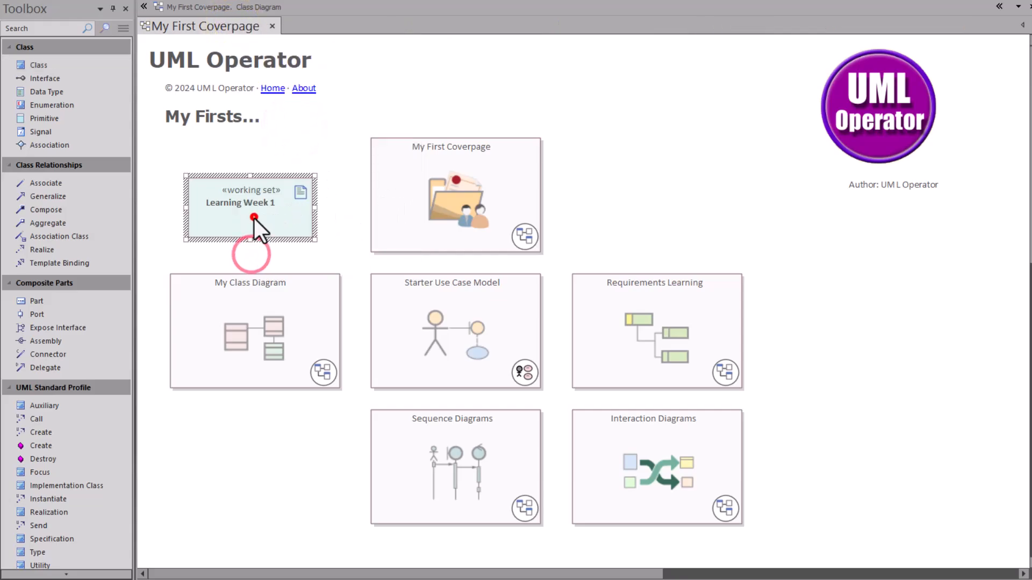
{"action": "double_click", "coordinate": [254, 217]}
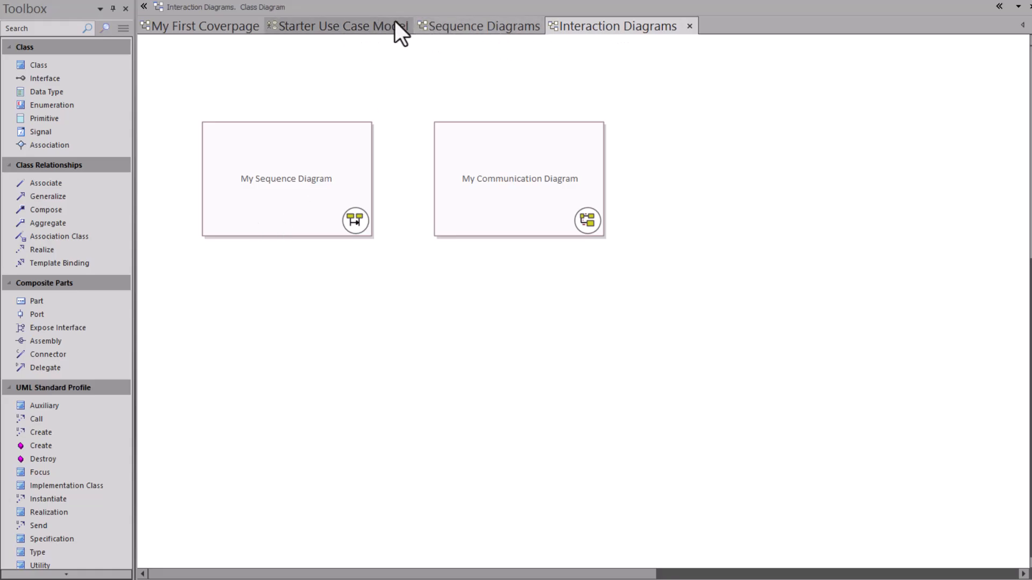
{"action": "left_click", "coordinate": [235, 26]}
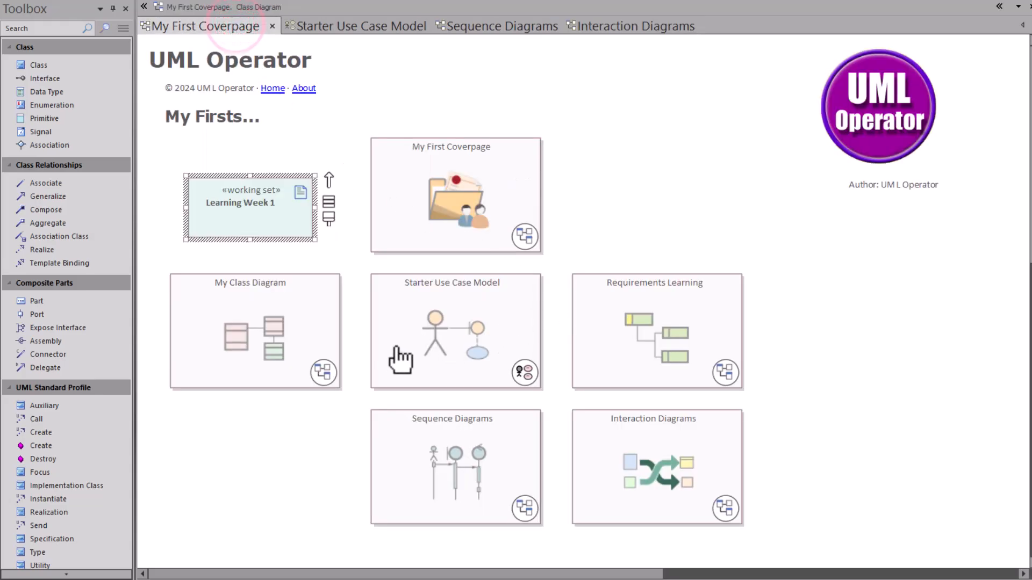
Open My Communication Diagram from the Interaction Diagrams view and return to the coverpage.
{"action": "left_click", "coordinate": [607, 31]}
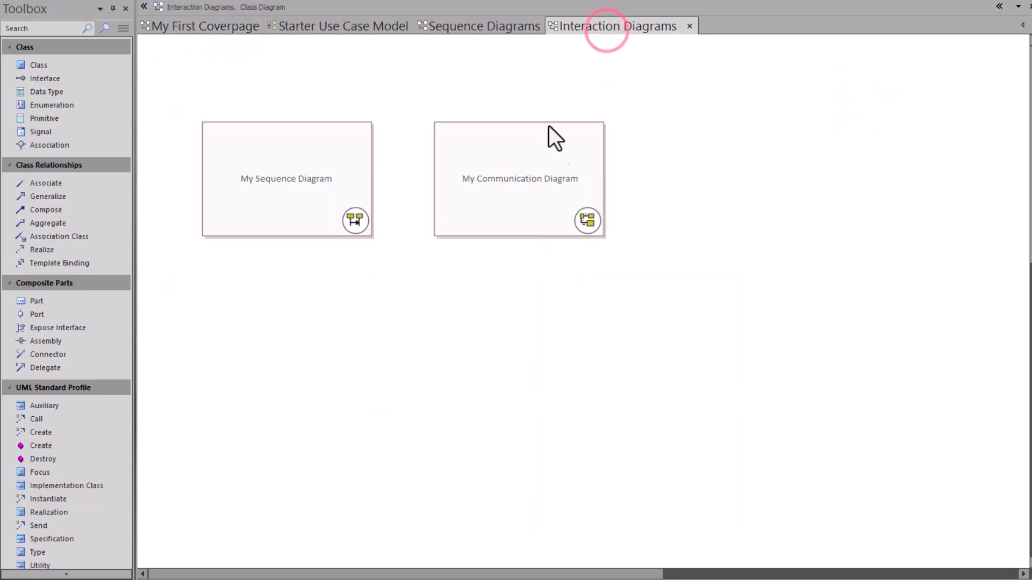
{"action": "left_click", "coordinate": [530, 193]}
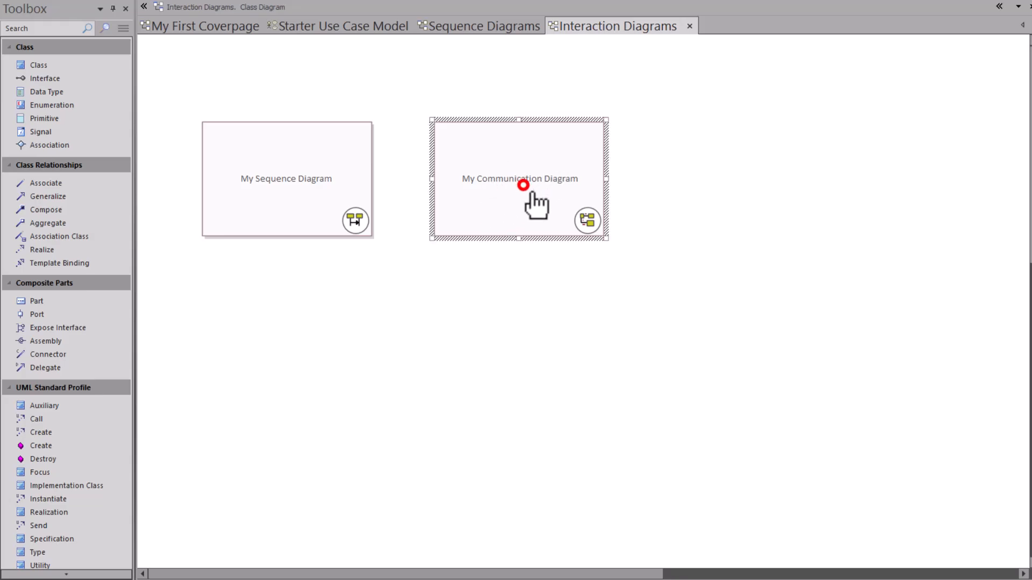
{"action": "double_click", "coordinate": [523, 185]}
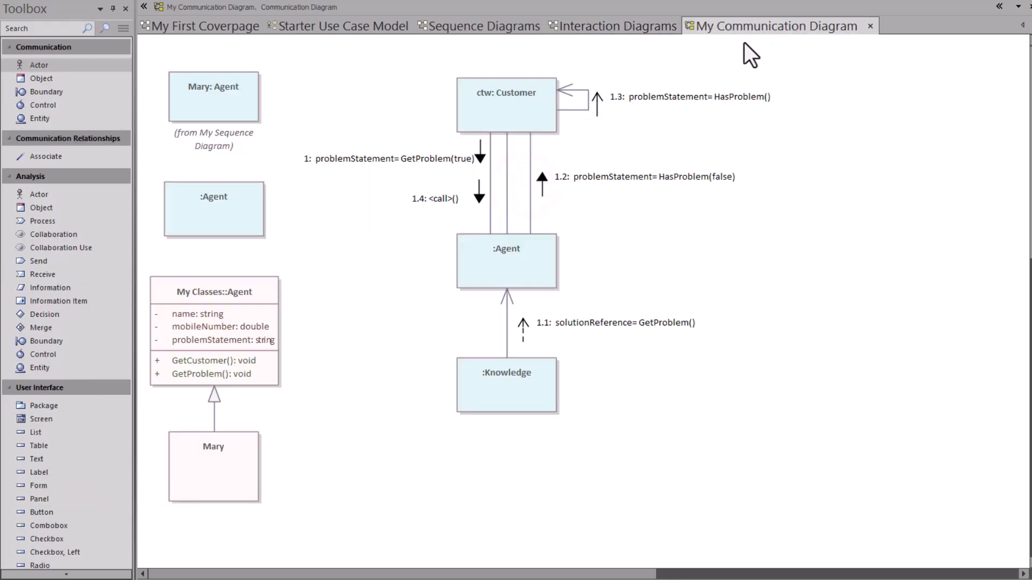
{"action": "left_click", "coordinate": [206, 22]}
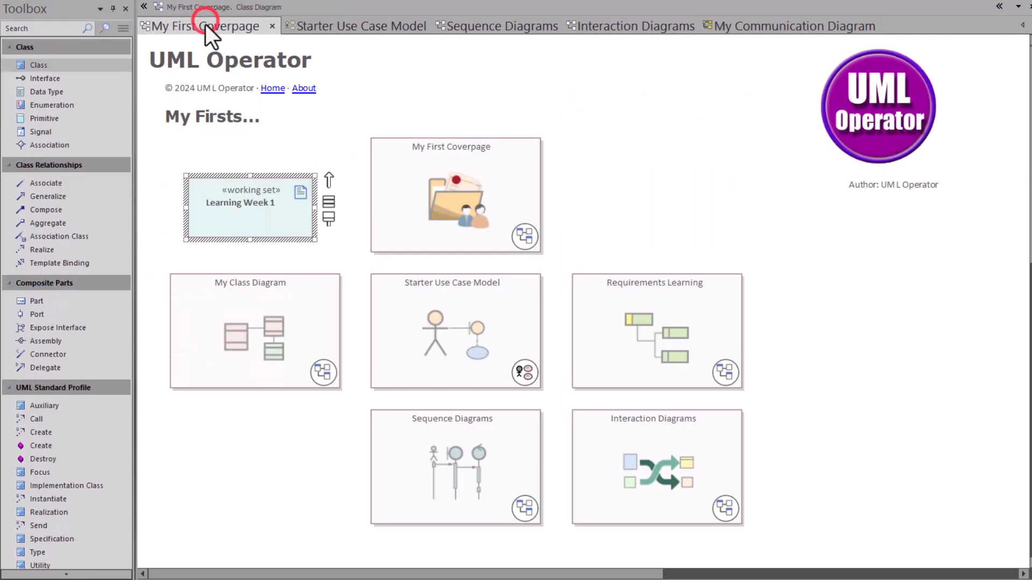
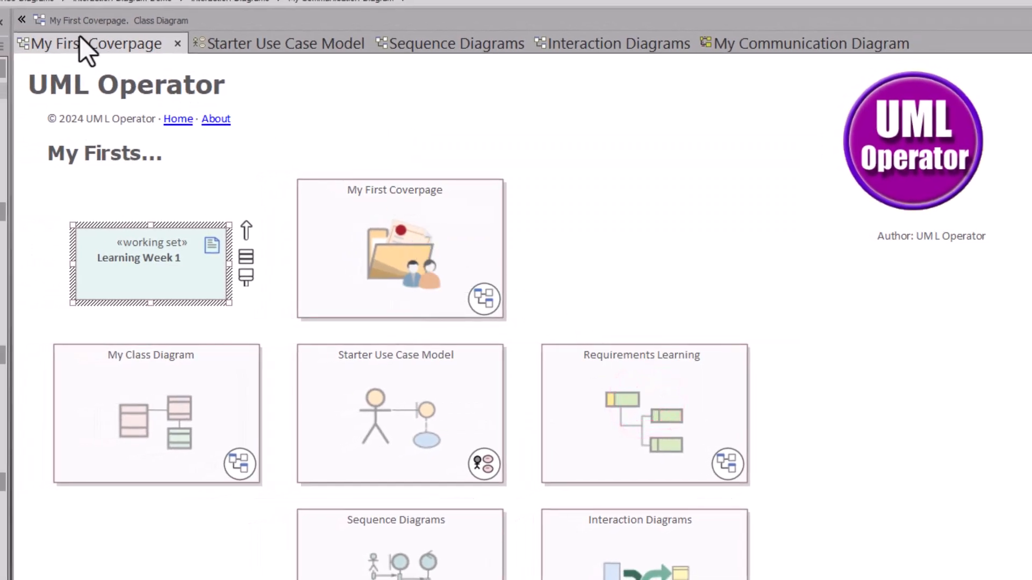
Close all diagrams except My First Coverpage and launch the Learning Week 1 working set.
{"action": "right_click", "coordinate": [79, 42]}
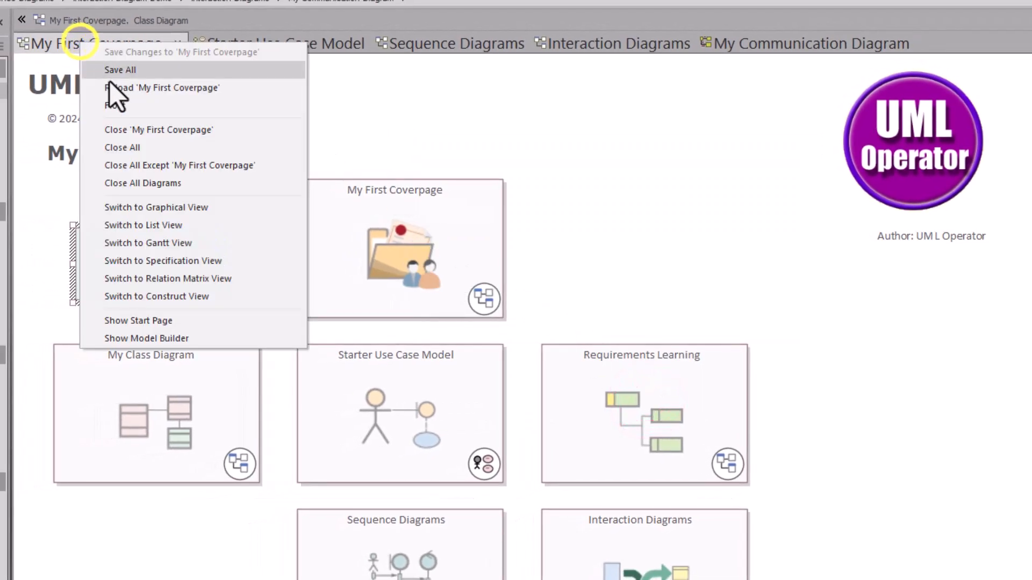
{"action": "left_click", "coordinate": [173, 163]}
{"action": "left_click", "coordinate": [129, 557]}
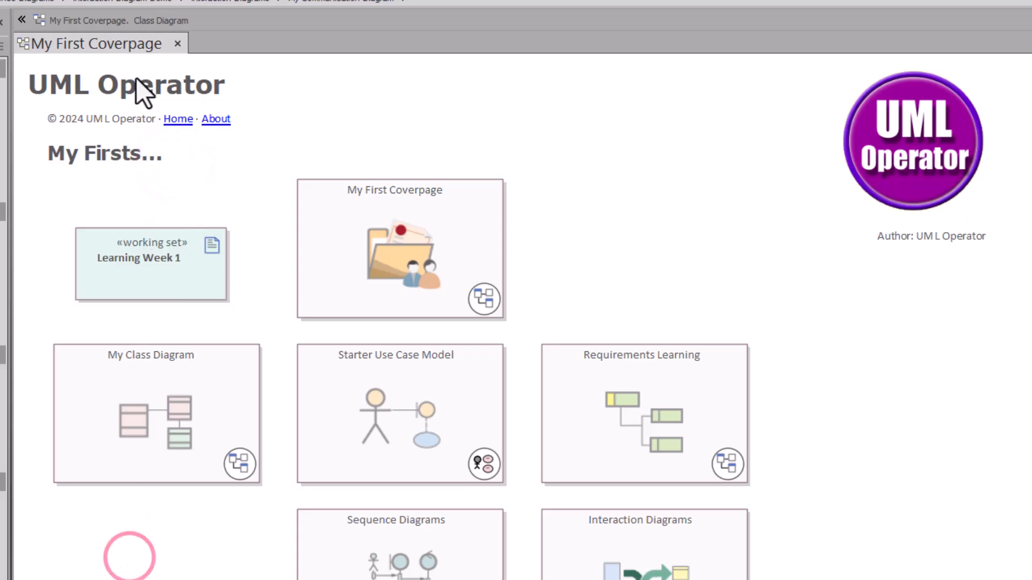
{"action": "double_click", "coordinate": [144, 256]}
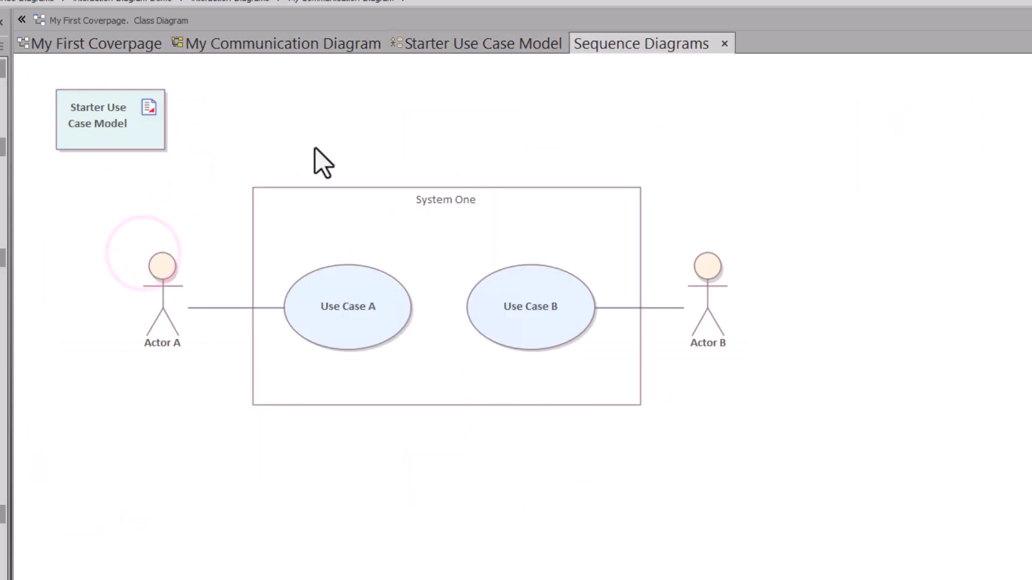
Check the opened My Communication Diagram, Starter Use Case Model, Sequence Diagrams and Interaction Diagrams.
{"action": "left_click", "coordinate": [290, 43]}
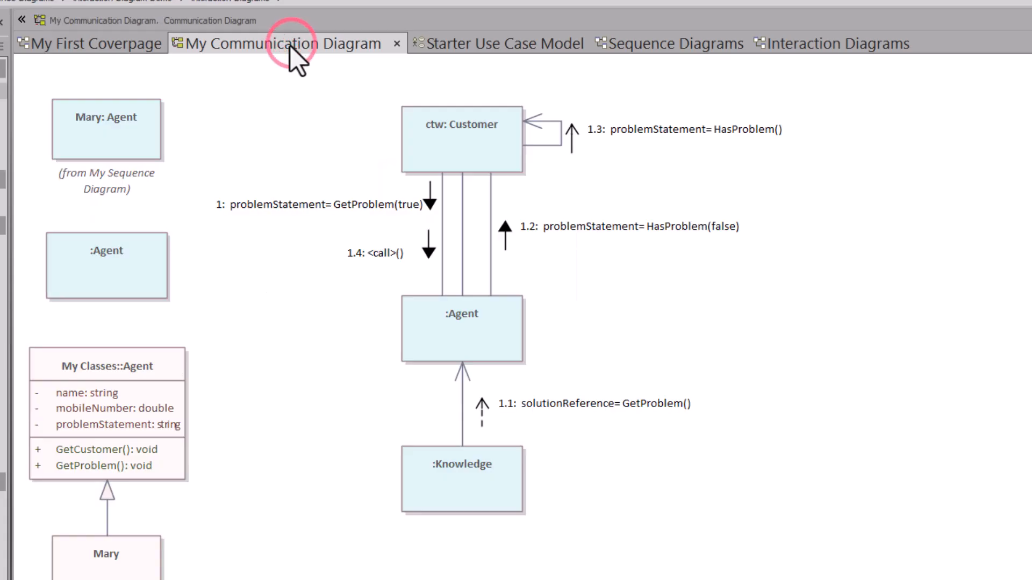
{"action": "left_click", "coordinate": [458, 46]}
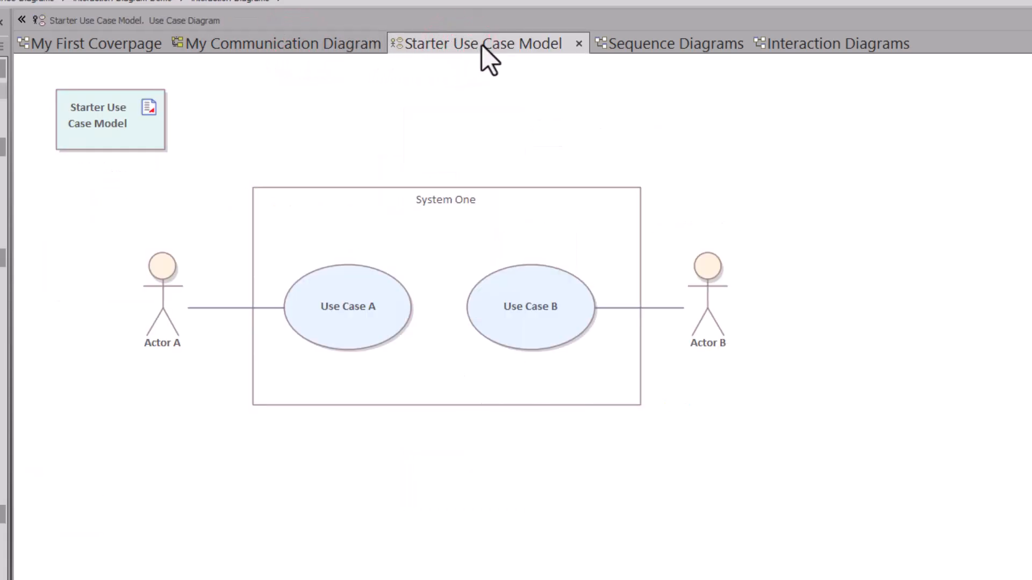
{"action": "left_click", "coordinate": [636, 45]}
{"action": "left_click", "coordinate": [812, 43]}
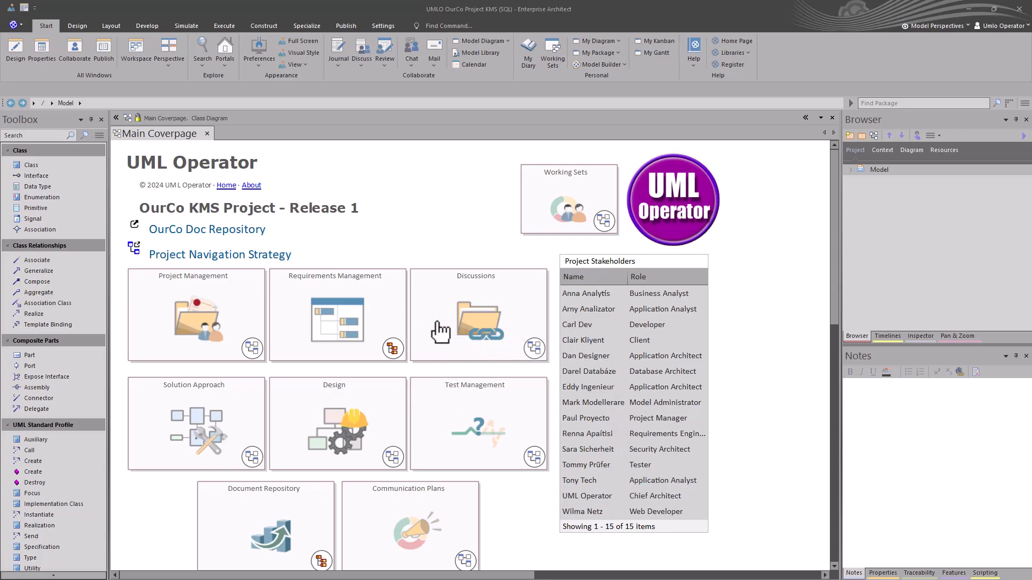
Open the Working Sets diagram from the Main Coverpage and launch Current Solutioning Working Set - Week 3.
{"action": "left_click", "coordinate": [564, 202]}
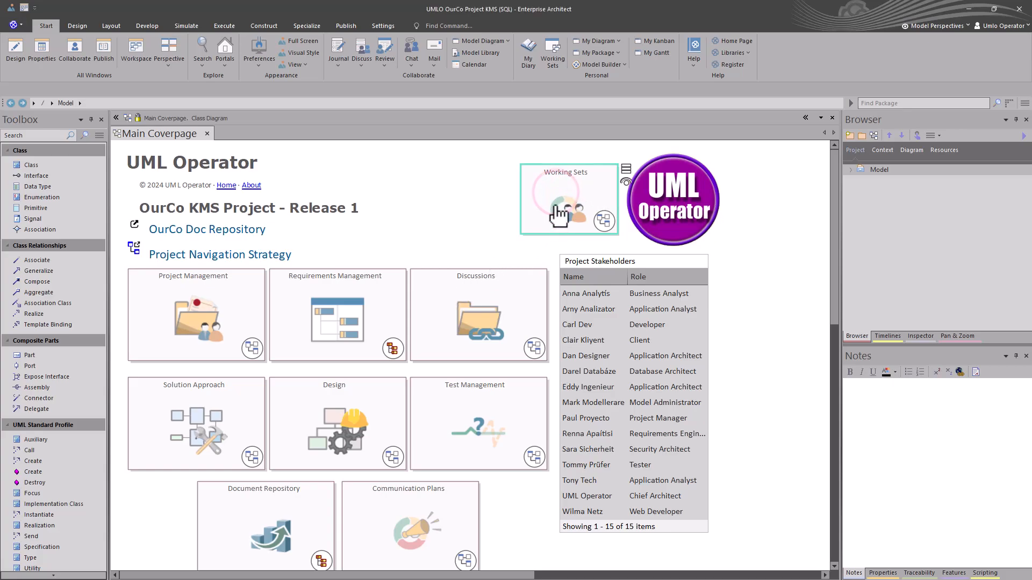
{"action": "left_click", "coordinate": [573, 205]}
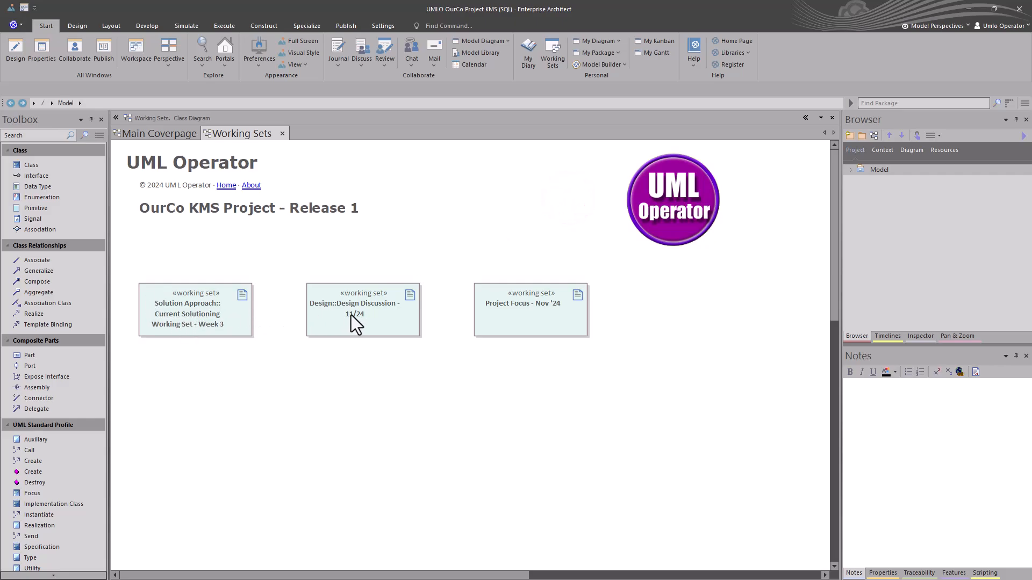
{"action": "left_click", "coordinate": [220, 358]}
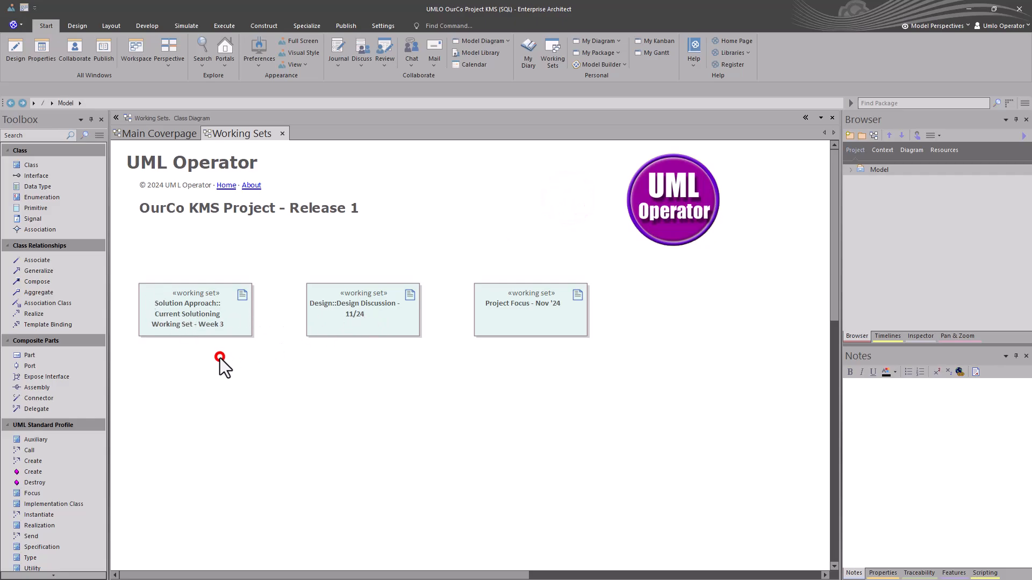
{"action": "left_click", "coordinate": [198, 319]}
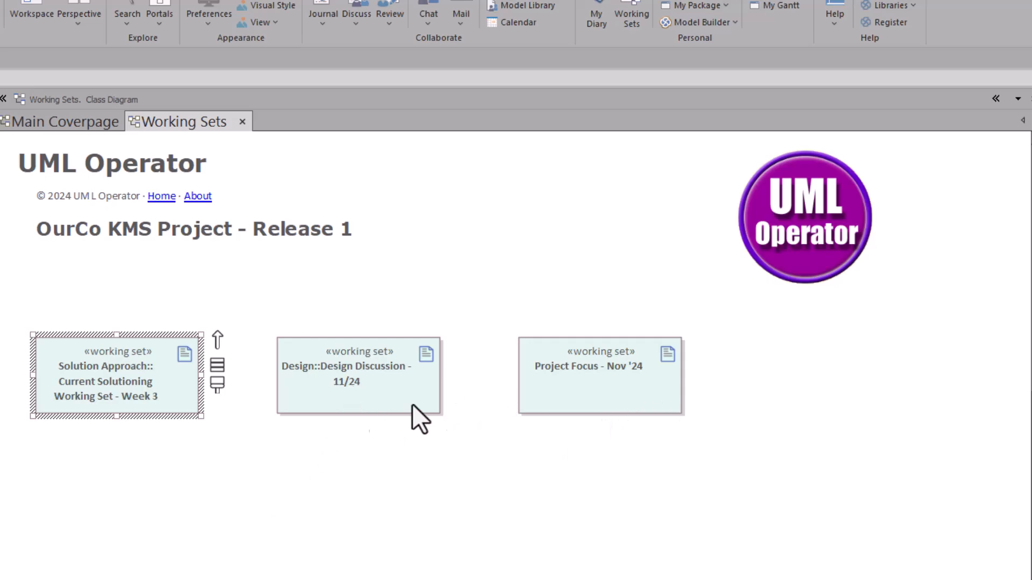
{"action": "left_click", "coordinate": [147, 496]}
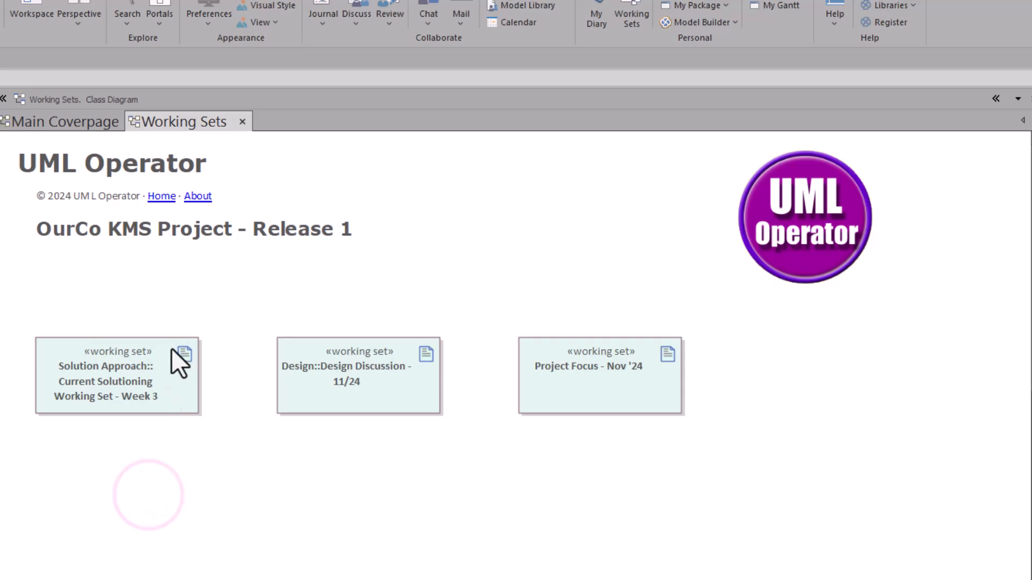
{"action": "double_click", "coordinate": [102, 386]}
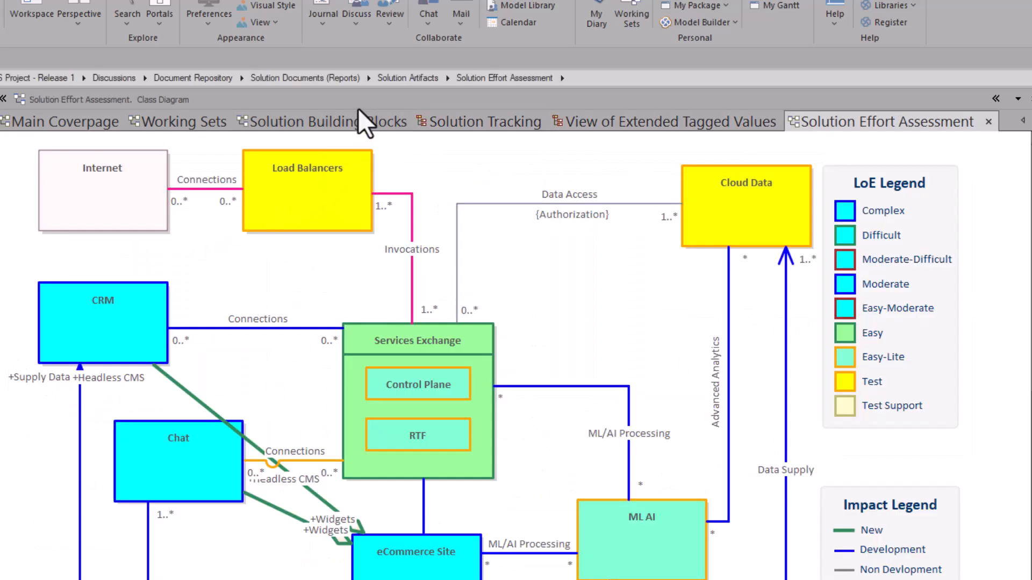
Check the opened Solution Building Blocks, Solution Tracking, View of Extended Tagged Values and Solution Effort Assessment diagrams, and return to Working Sets.
{"action": "left_click", "coordinate": [279, 120]}
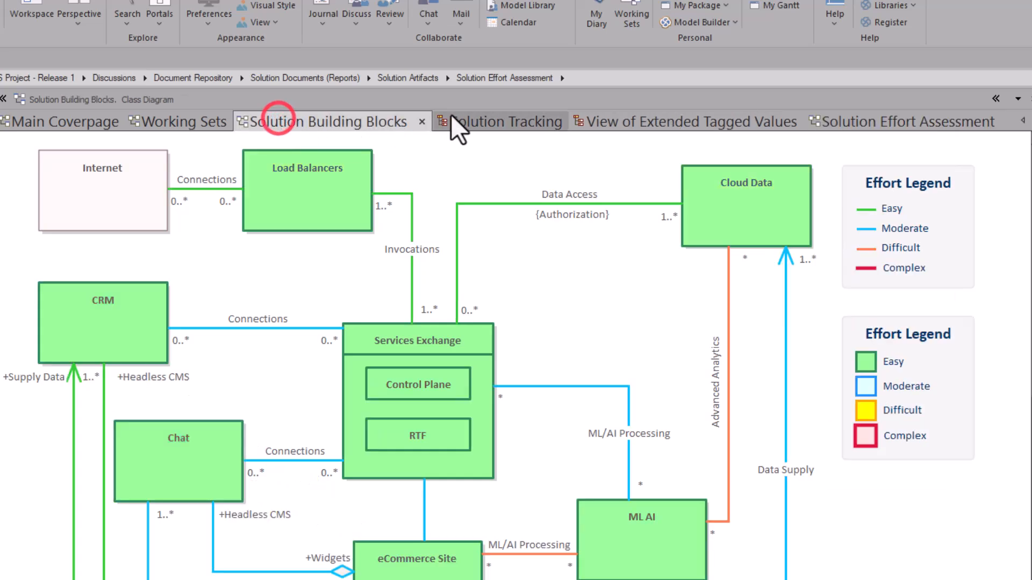
{"action": "left_click", "coordinate": [475, 115]}
{"action": "left_click", "coordinate": [653, 121]}
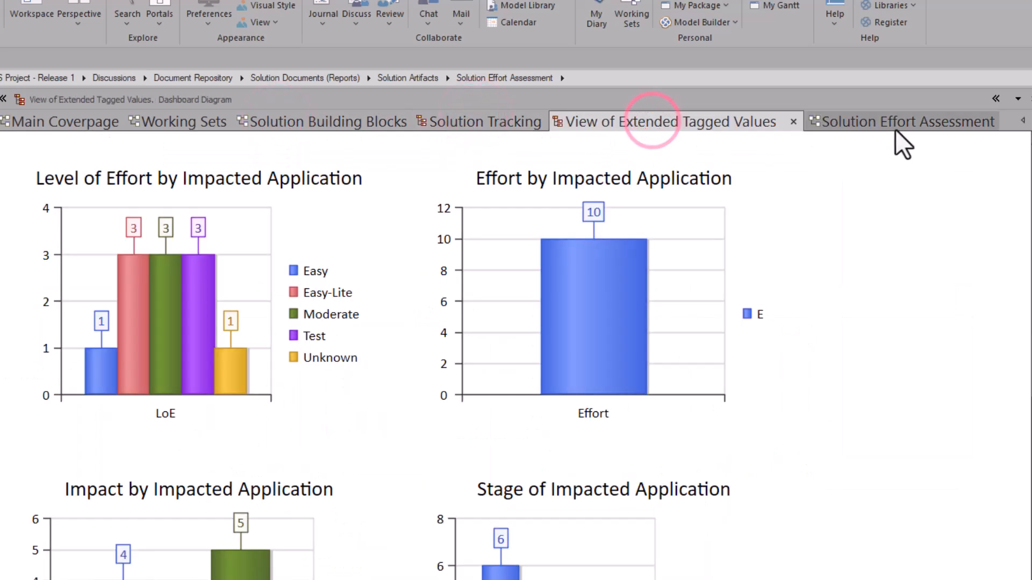
{"action": "left_click", "coordinate": [895, 125]}
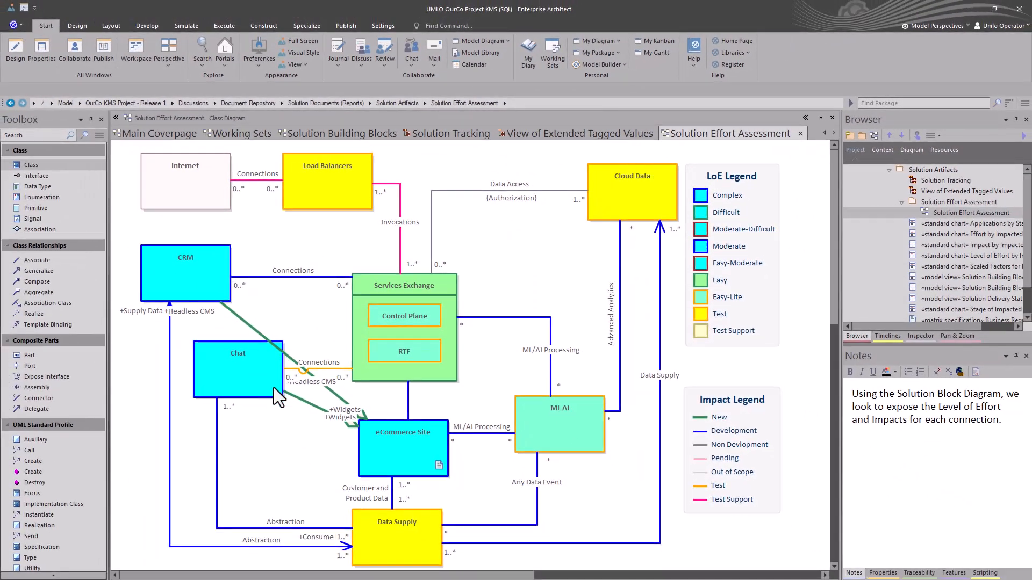
{"action": "left_click", "coordinate": [325, 136]}
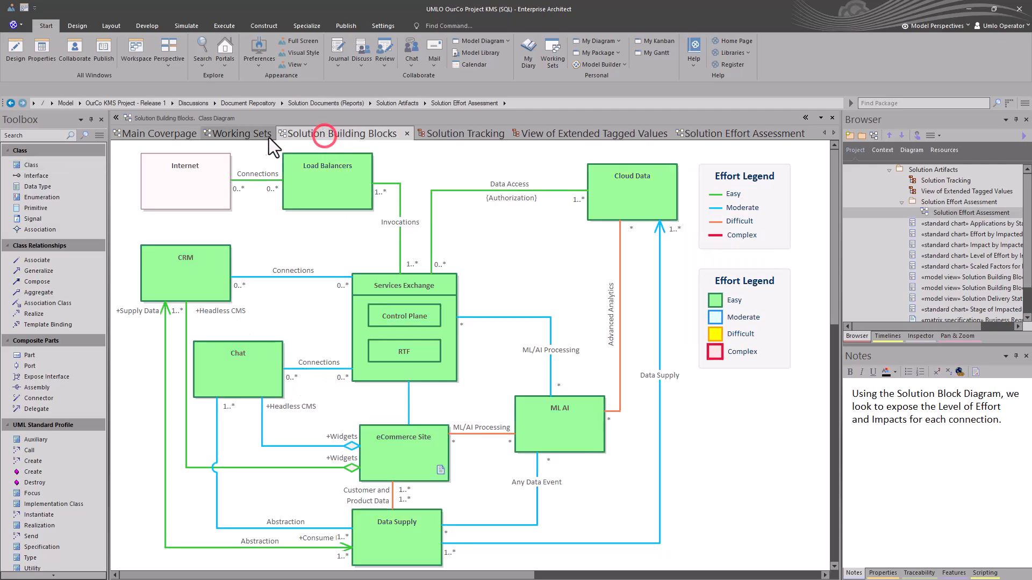
{"action": "left_click", "coordinate": [257, 137]}
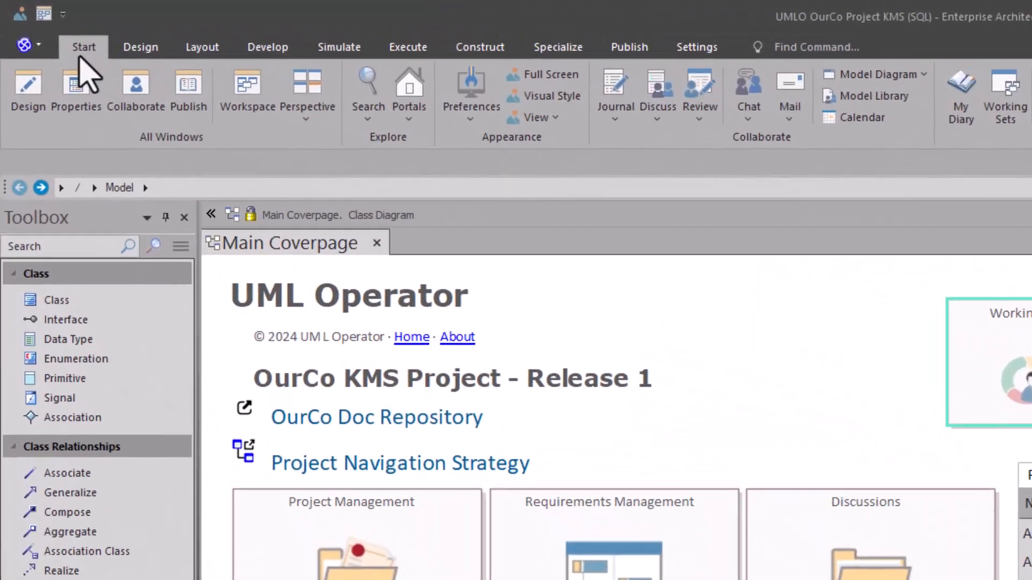
Show the Focus window from the Design window group.
{"action": "left_click", "coordinate": [41, 27]}
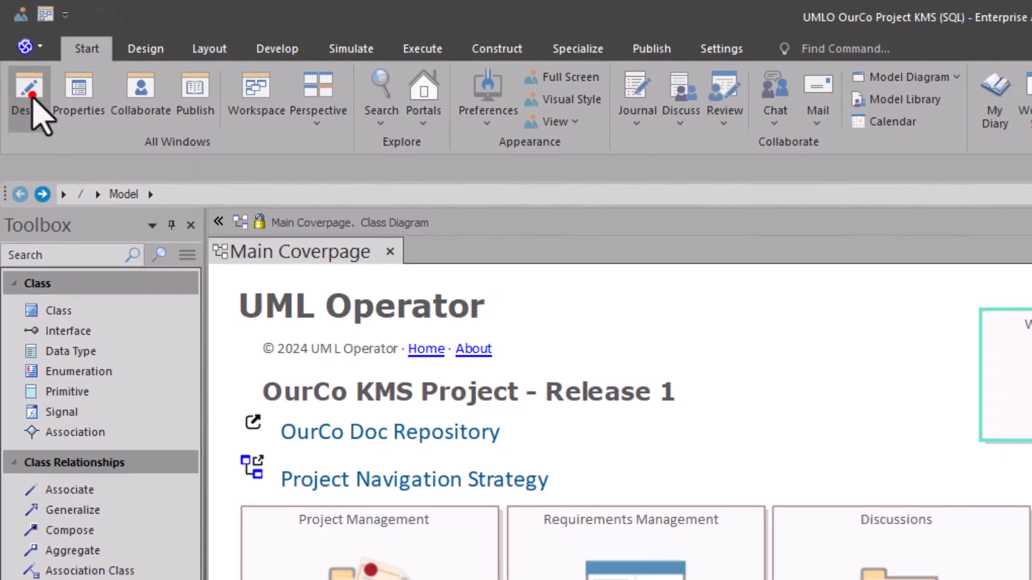
{"action": "left_click", "coordinate": [30, 97]}
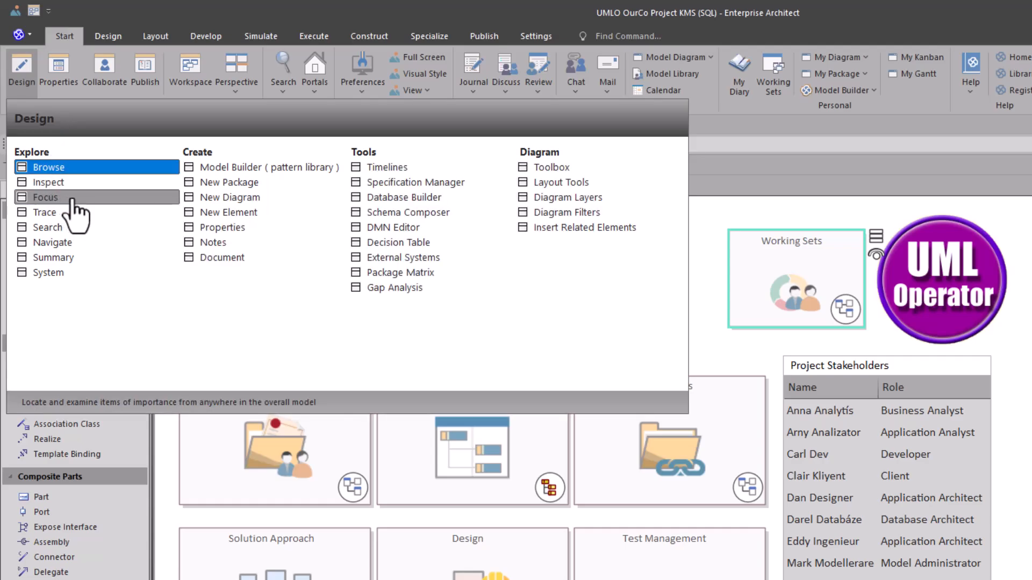
{"action": "left_click", "coordinate": [72, 199]}
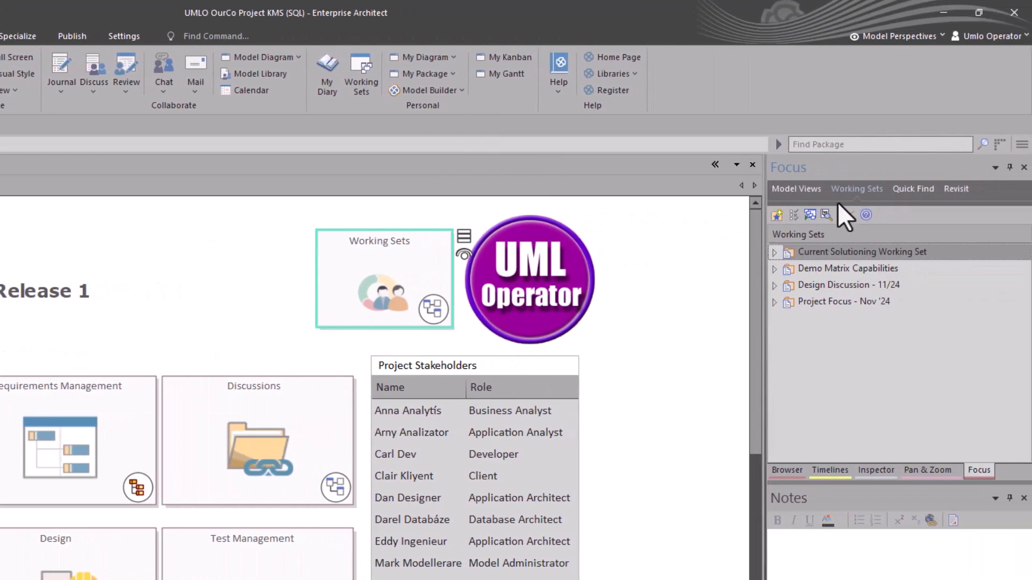
Look through the Model Views, Working Sets, Quick Find and Revisit pages of the Focus window, returning to Working Sets.
{"action": "left_click", "coordinate": [796, 189]}
{"action": "left_click", "coordinate": [855, 188]}
{"action": "left_click", "coordinate": [904, 187]}
{"action": "left_click", "coordinate": [962, 189]}
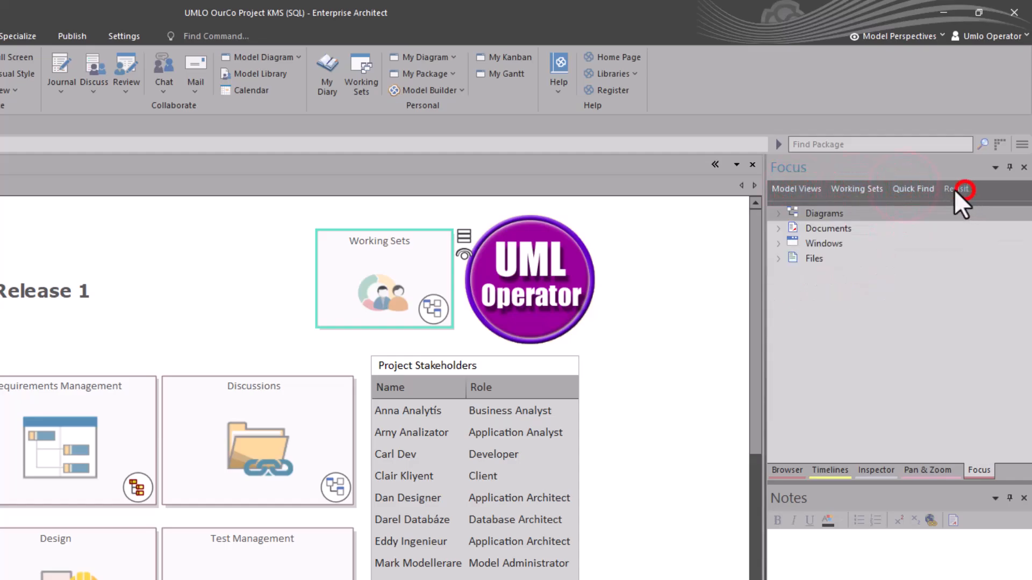
{"action": "left_click", "coordinate": [865, 189]}
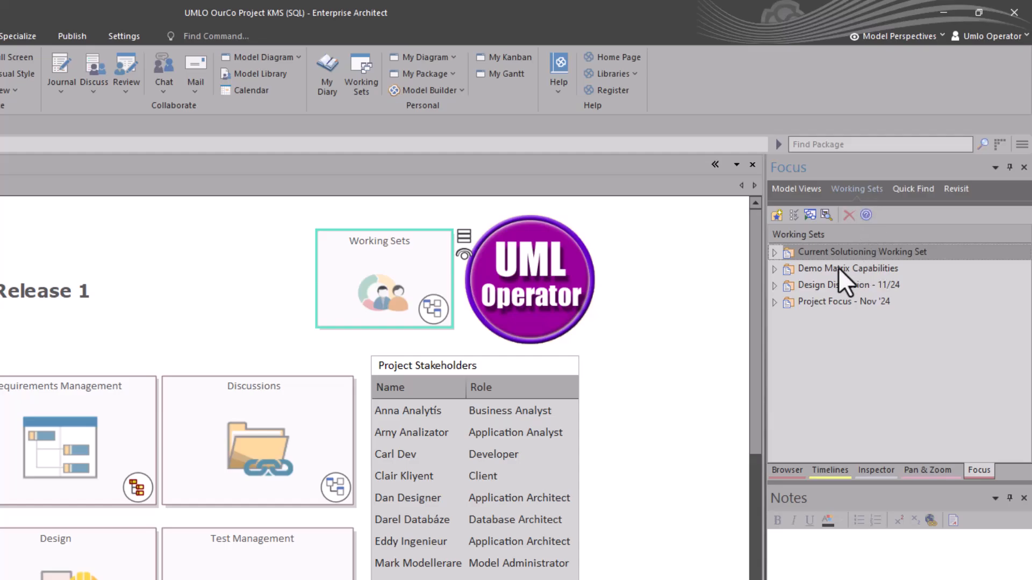
Go through the listed working sets in the Focus window and select Design Discussion - 11/24.
{"action": "left_click", "coordinate": [797, 271]}
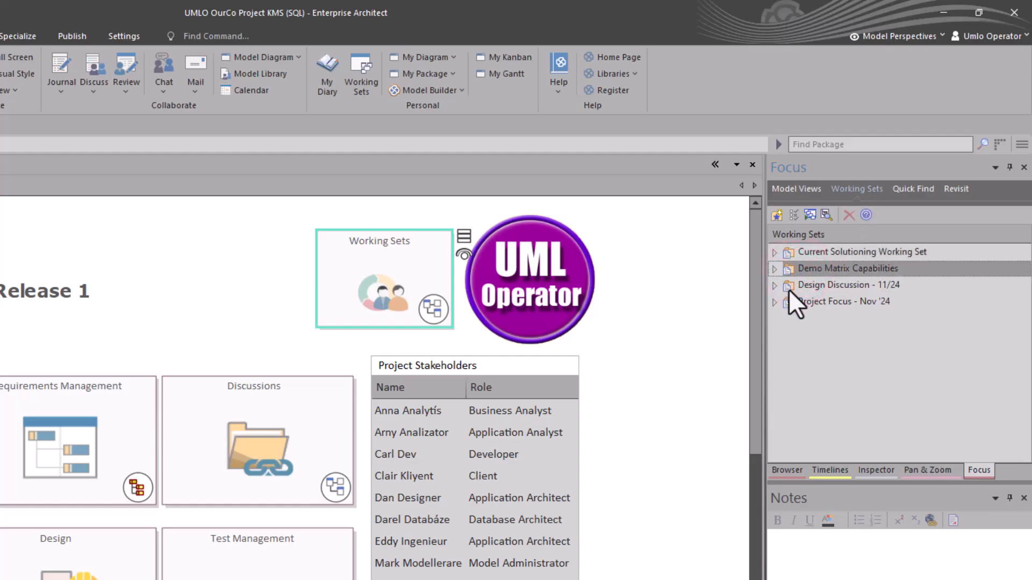
{"action": "left_click", "coordinate": [799, 286]}
{"action": "left_click", "coordinate": [804, 298]}
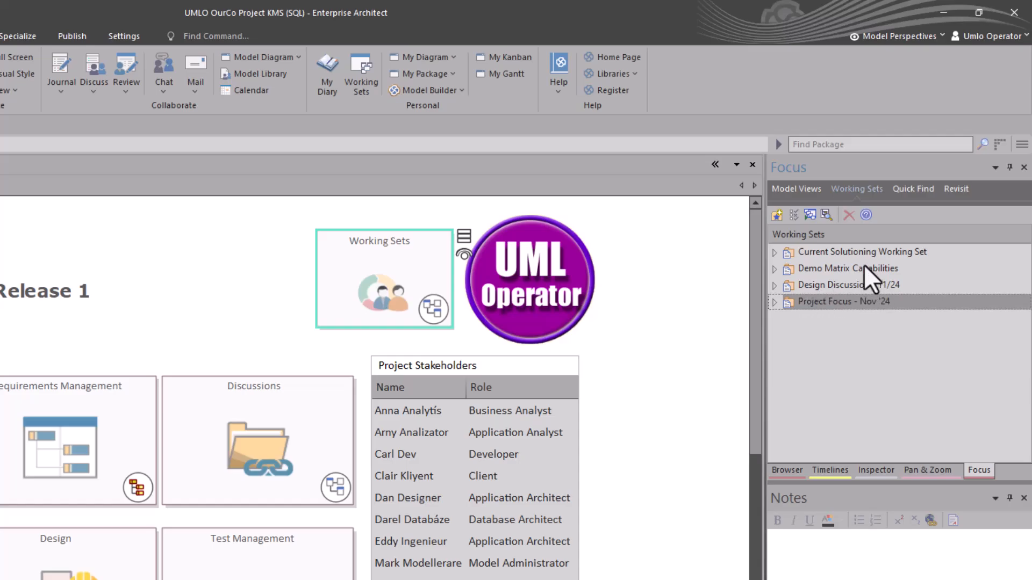
{"action": "left_click", "coordinate": [855, 249]}
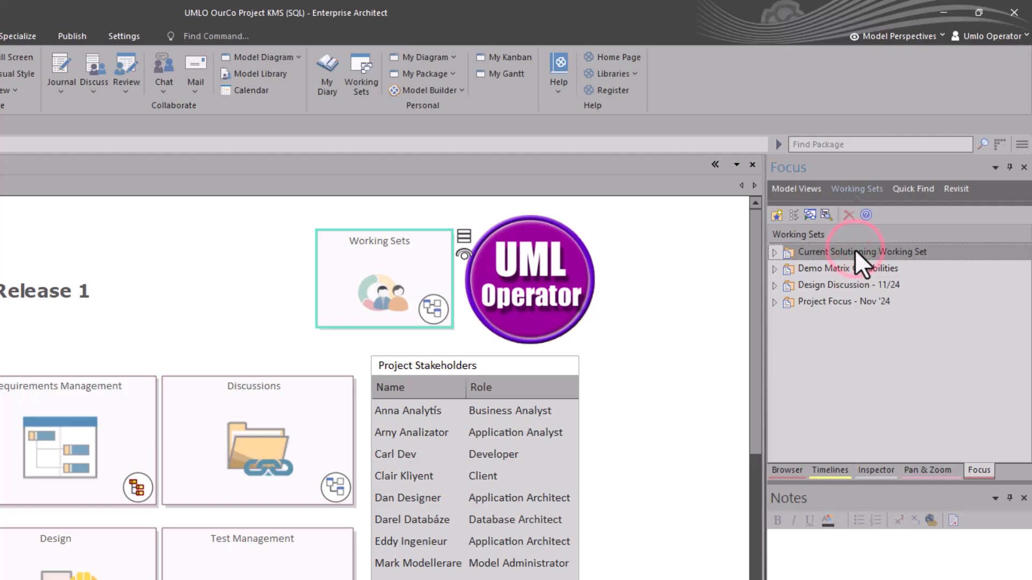
{"action": "left_click", "coordinate": [831, 286]}
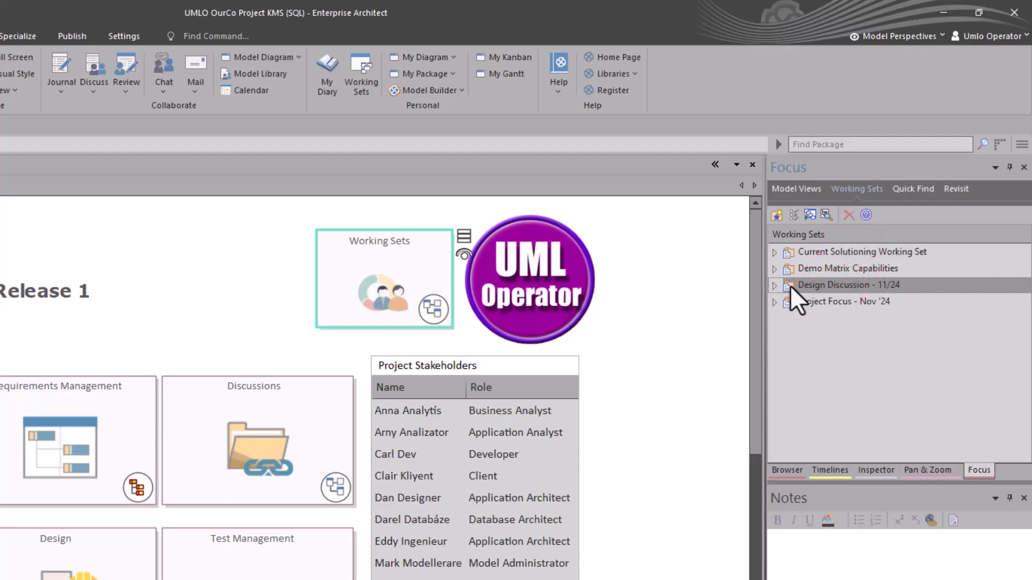
Expand Design Discussion - 11/24, open only its Design Tagged Values diagram, and close that diagram again.
{"action": "left_click", "coordinate": [774, 285]}
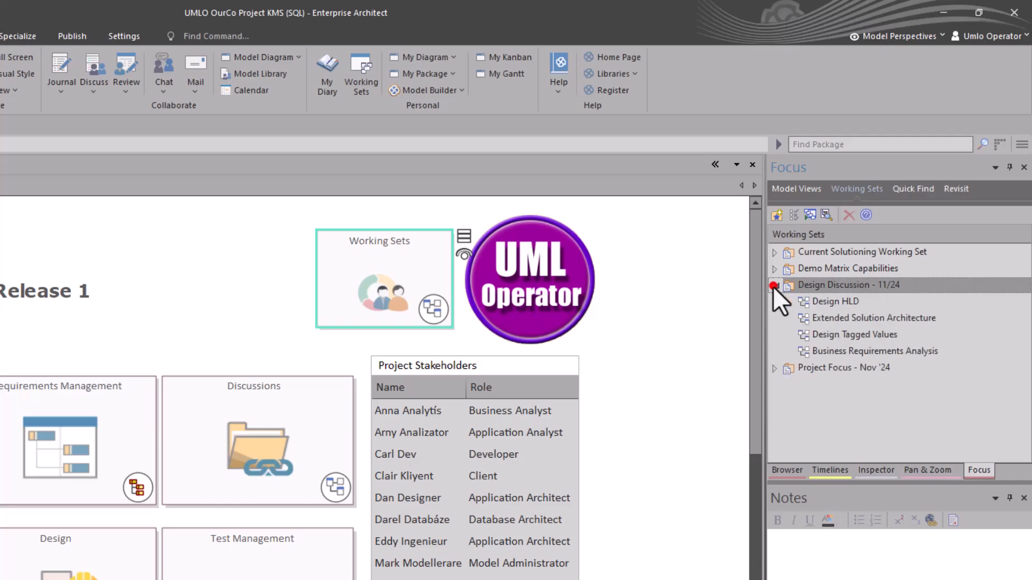
{"action": "left_click", "coordinate": [826, 313]}
{"action": "left_click", "coordinate": [826, 302]}
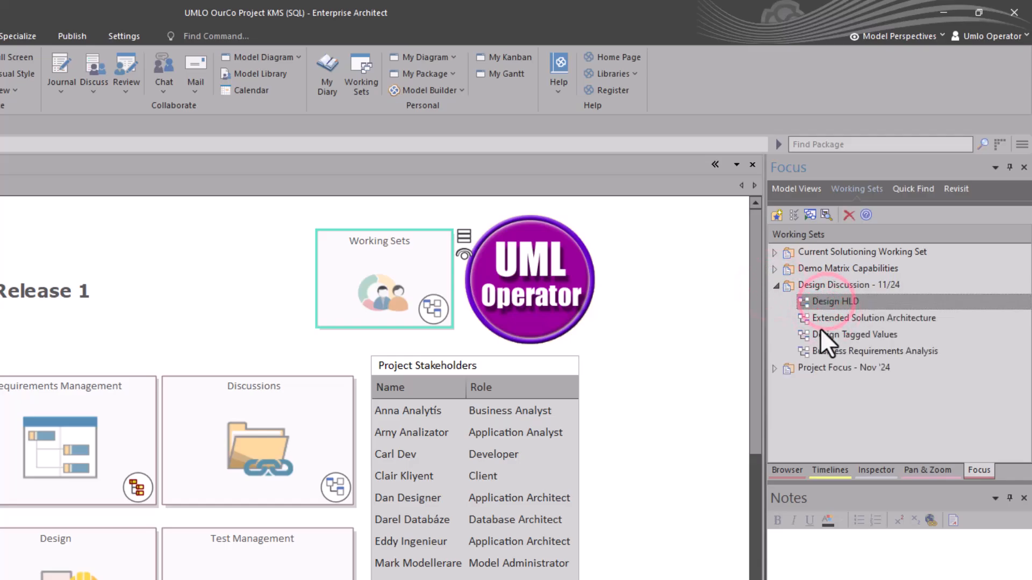
{"action": "double_click", "coordinate": [821, 332]}
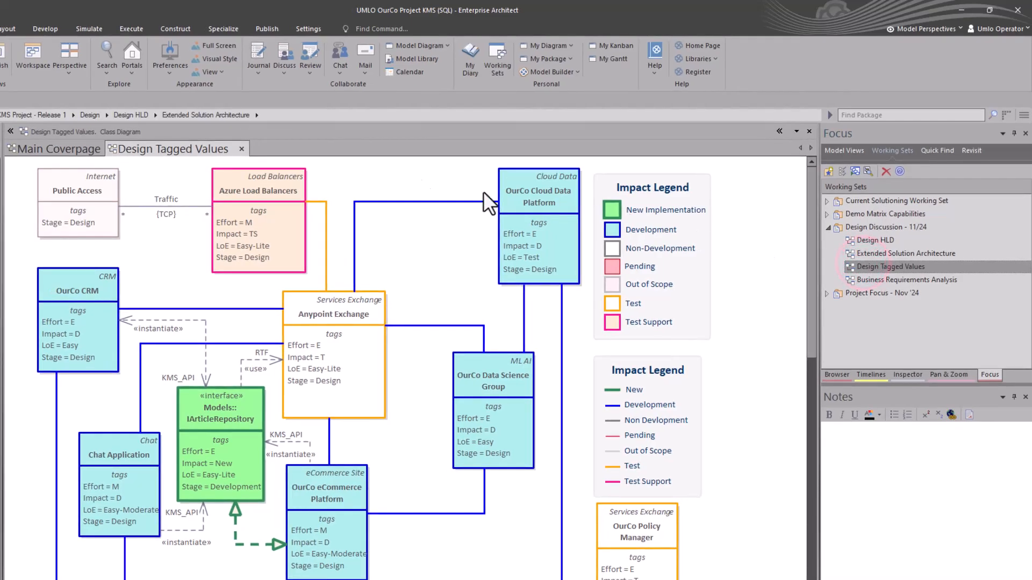
{"action": "left_click", "coordinate": [241, 149]}
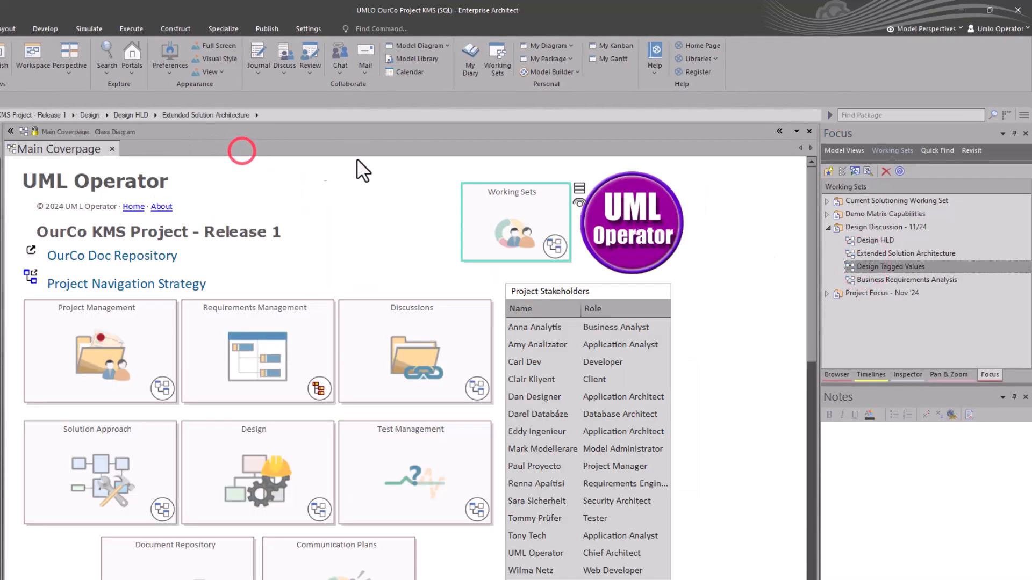
Open the whole Design Discussion - 11/24 working set from the Focus window and return to the Main Coverpage.
{"action": "right_click", "coordinate": [858, 226]}
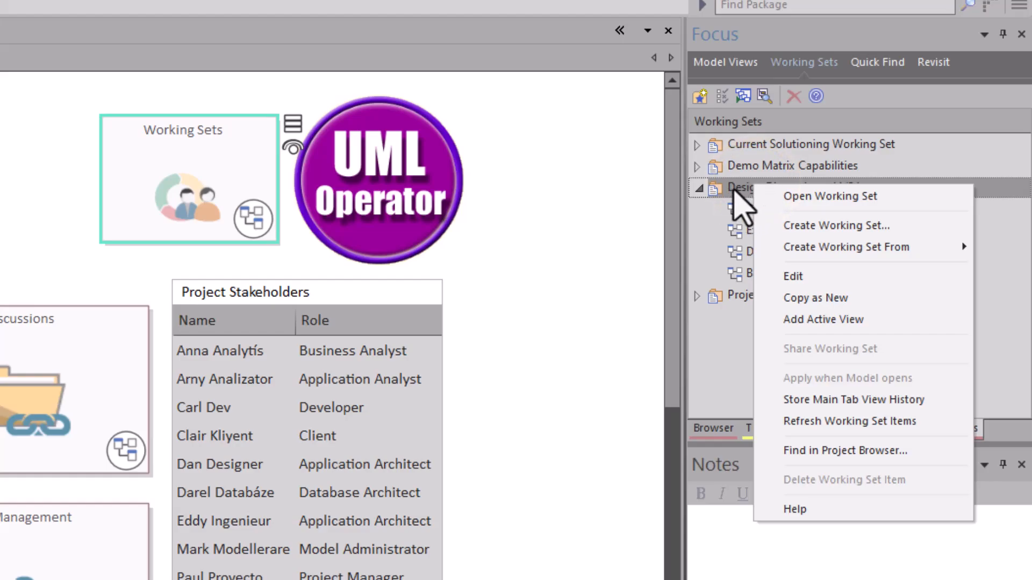
{"action": "left_click", "coordinate": [804, 197]}
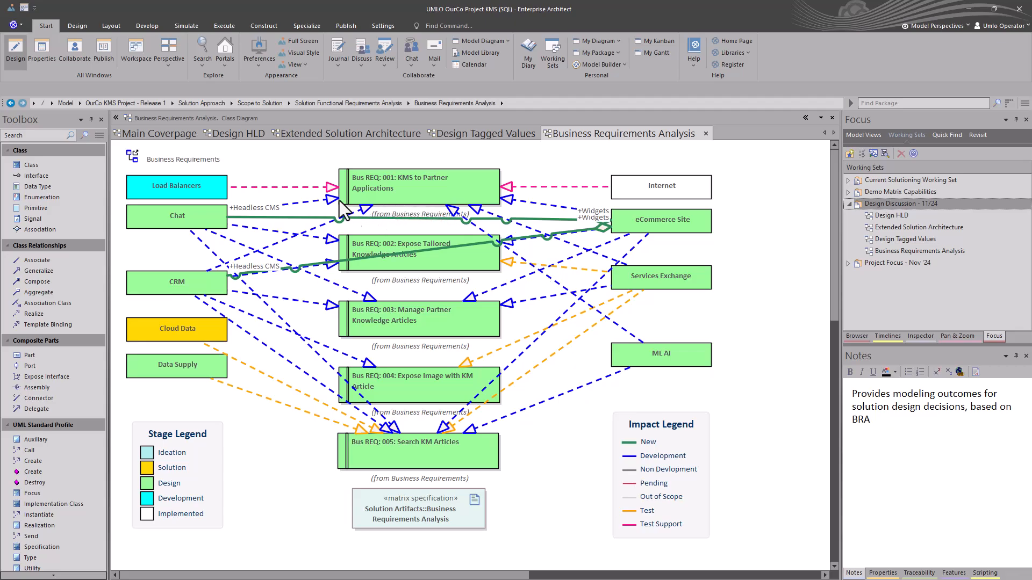
{"action": "left_click", "coordinate": [166, 134]}
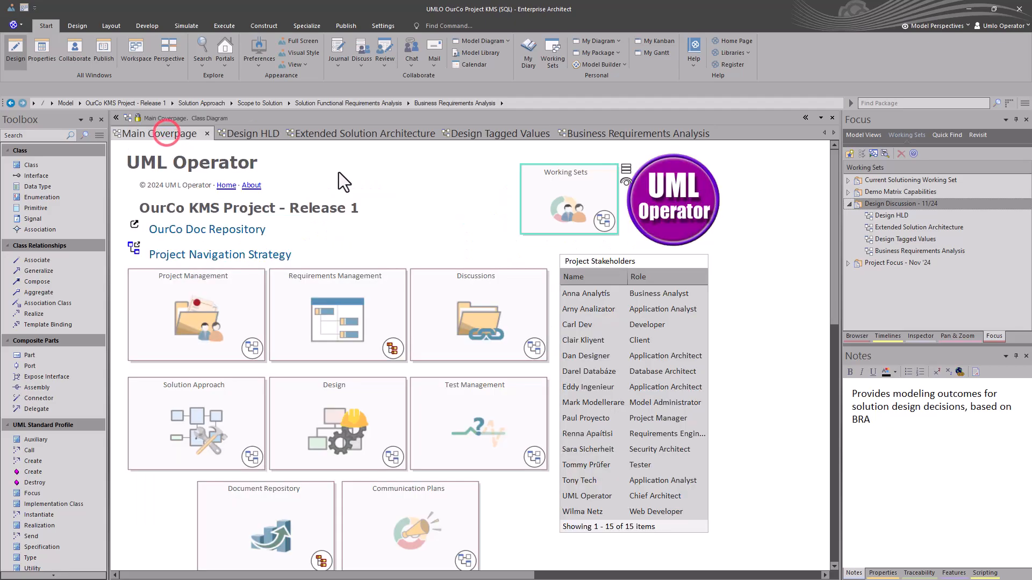
Open the Working Sets diagram from the coverpage and collapse Design Discussion - 11/24 in the Focus window.
{"action": "left_click", "coordinate": [577, 212]}
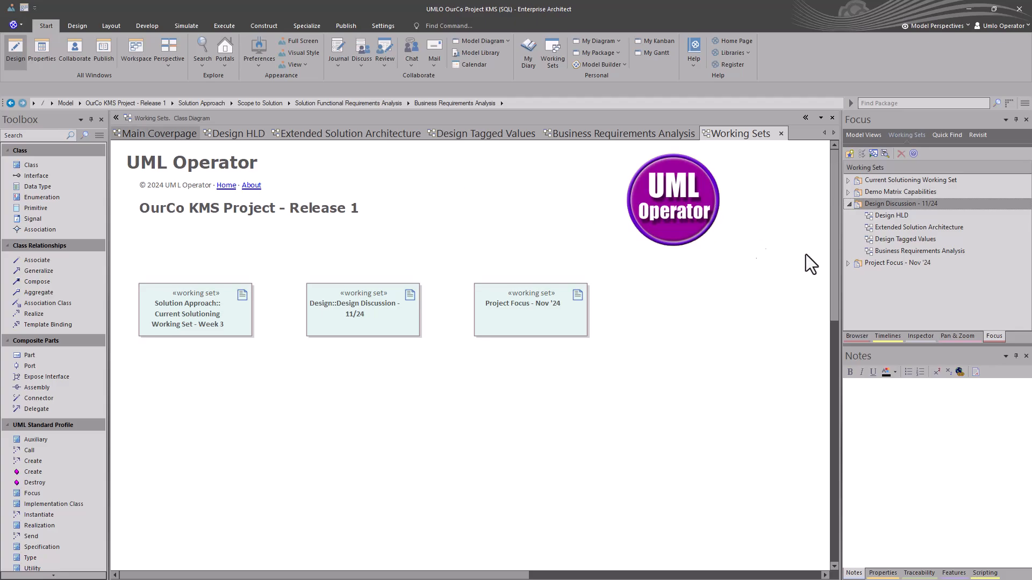
{"action": "left_click", "coordinate": [848, 204]}
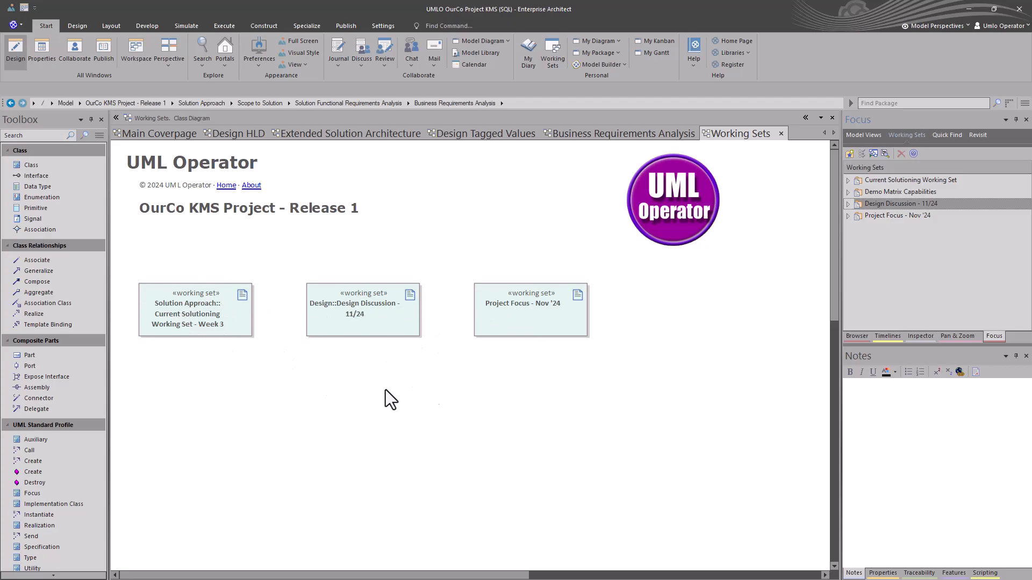
{"action": "left_click", "coordinate": [314, 375]}
Close every diagram except Main Coverpage and launch Current Solutioning Working Set - Week 3 from the Solution Approach diagram.
{"action": "right_click", "coordinate": [159, 138]}
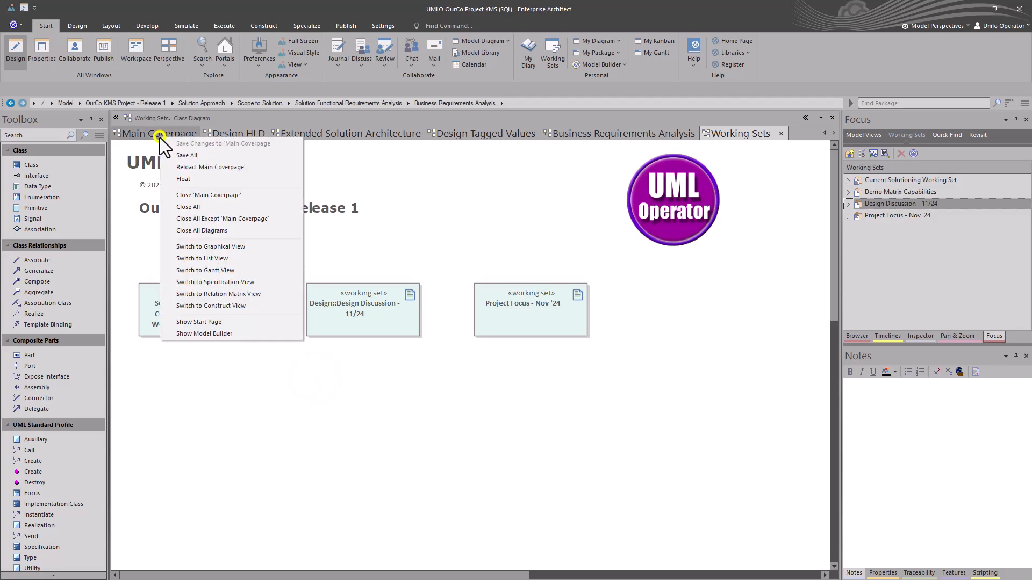
{"action": "left_click", "coordinate": [222, 219]}
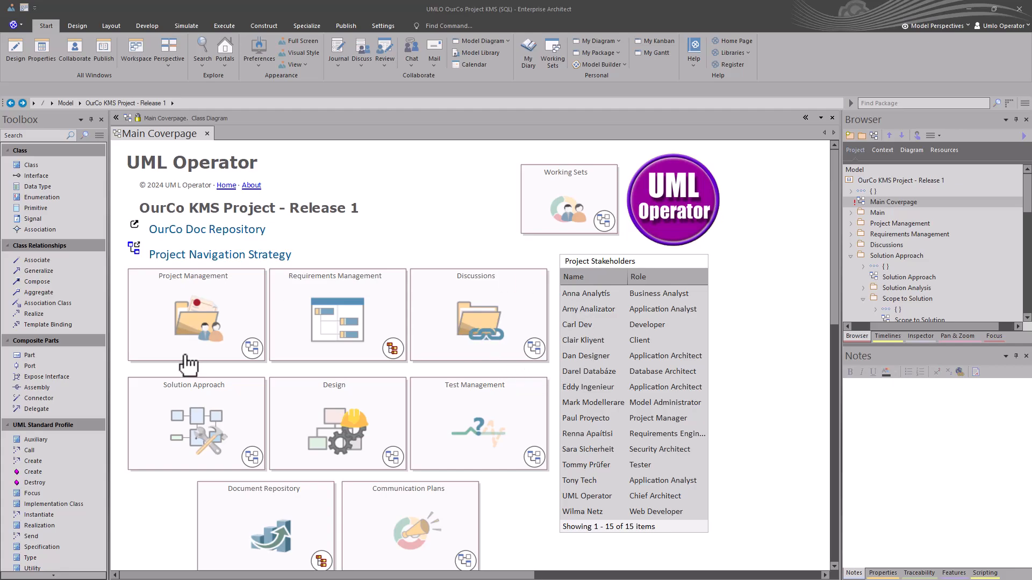
{"action": "left_click", "coordinate": [213, 417]}
{"action": "left_click", "coordinate": [251, 458]}
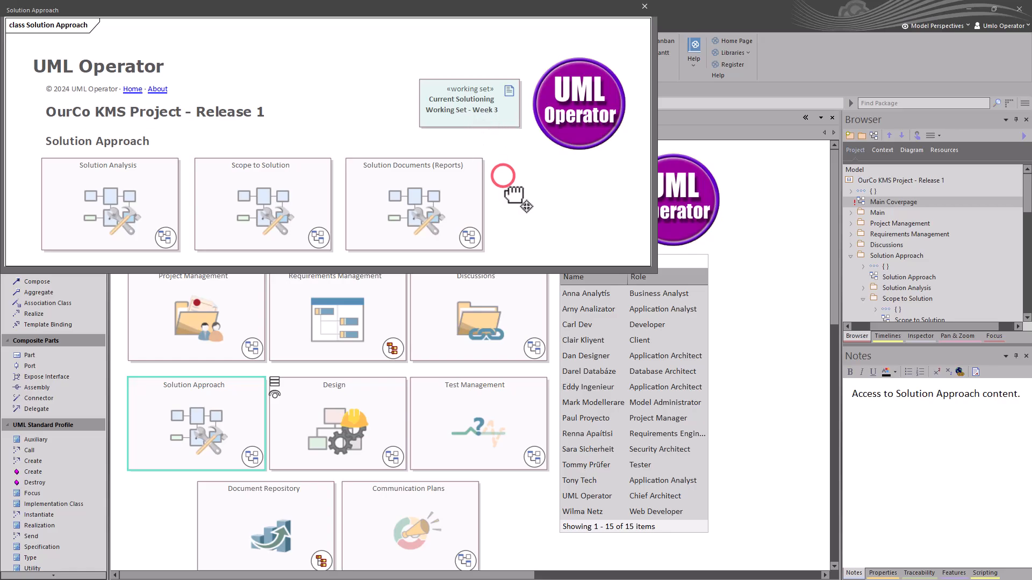
{"action": "double_click", "coordinate": [503, 176]}
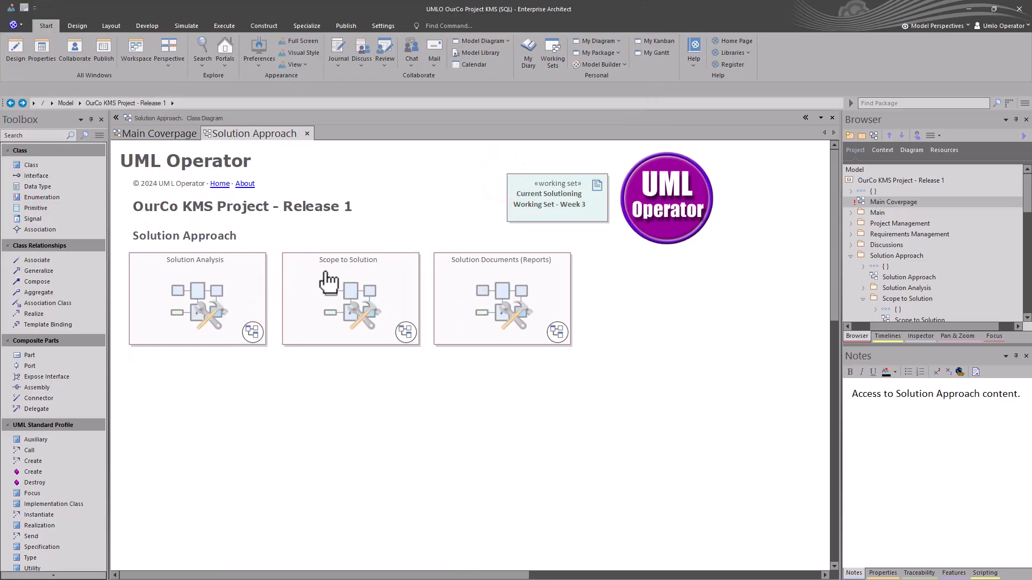
{"action": "double_click", "coordinate": [563, 202]}
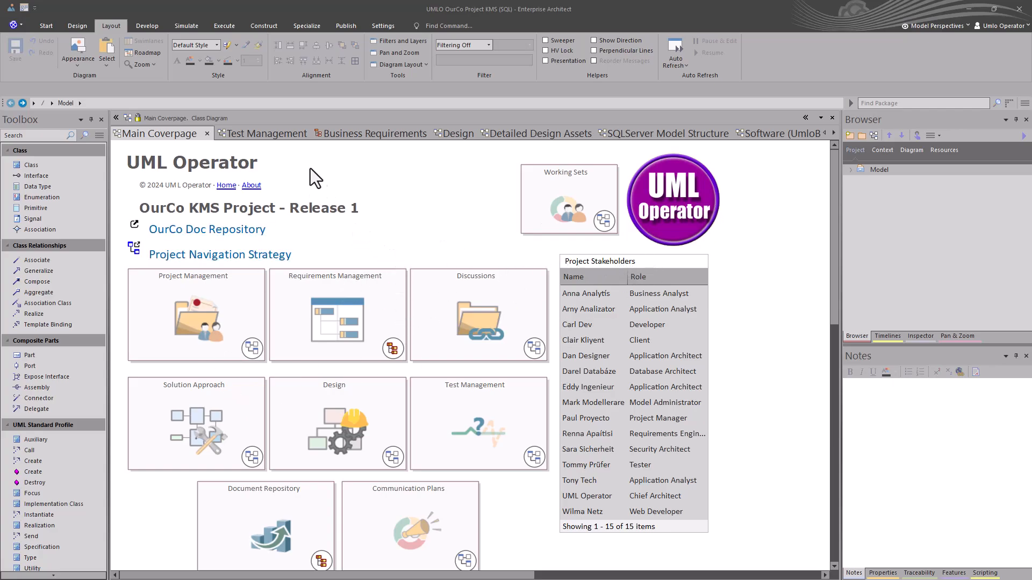
Look through the open diagrams from Test Management to Software (UmloBlazorDemo) and return to the Main Coverpage.
{"action": "left_click", "coordinate": [267, 134]}
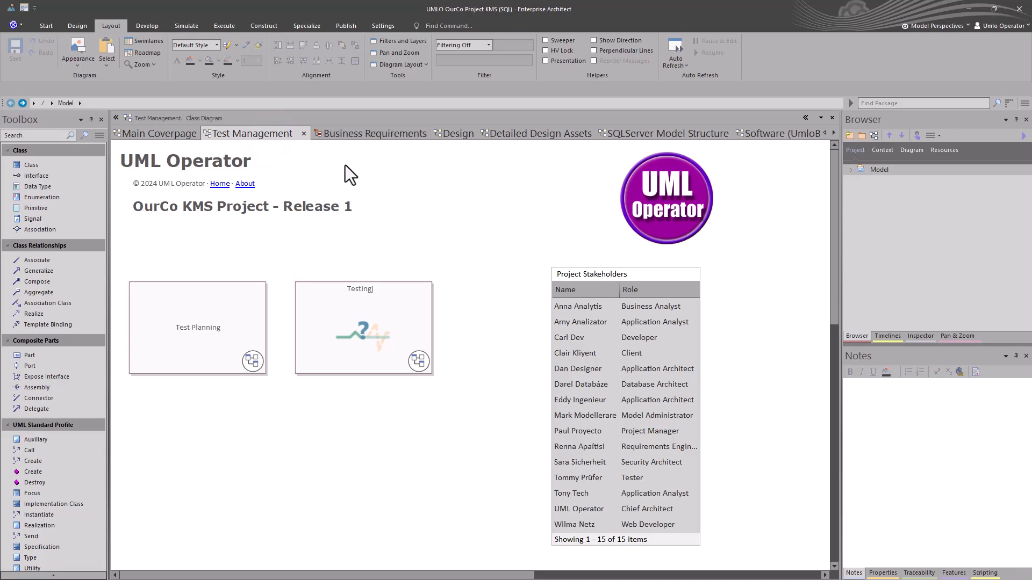
{"action": "left_click", "coordinate": [364, 136]}
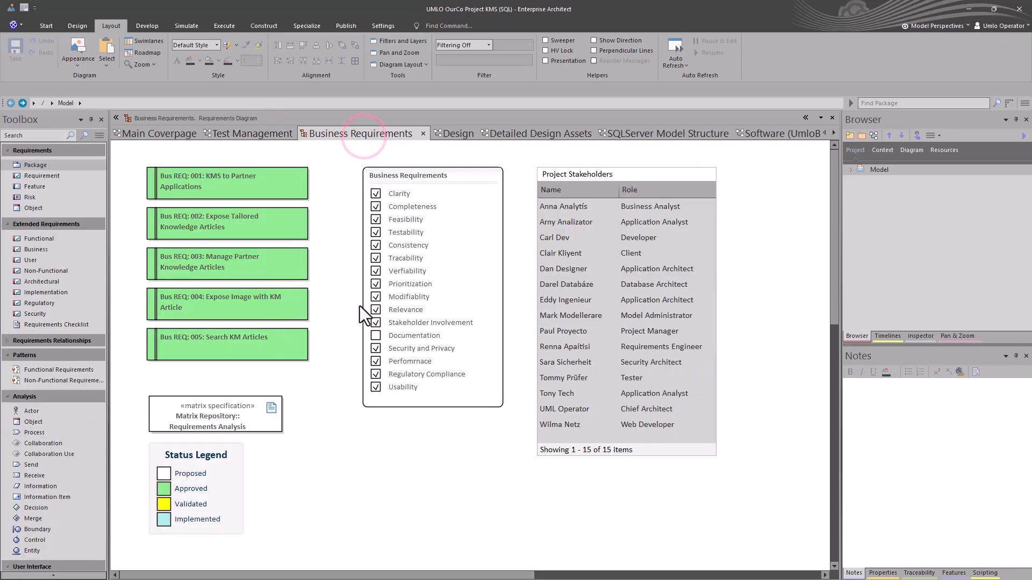
{"action": "left_click", "coordinate": [459, 134]}
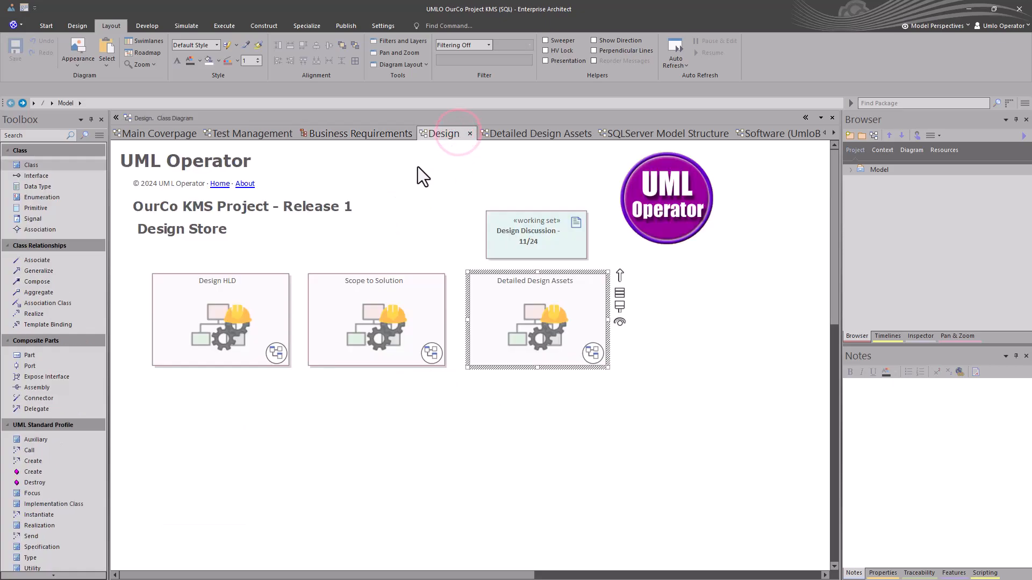
{"action": "left_click", "coordinate": [507, 136]}
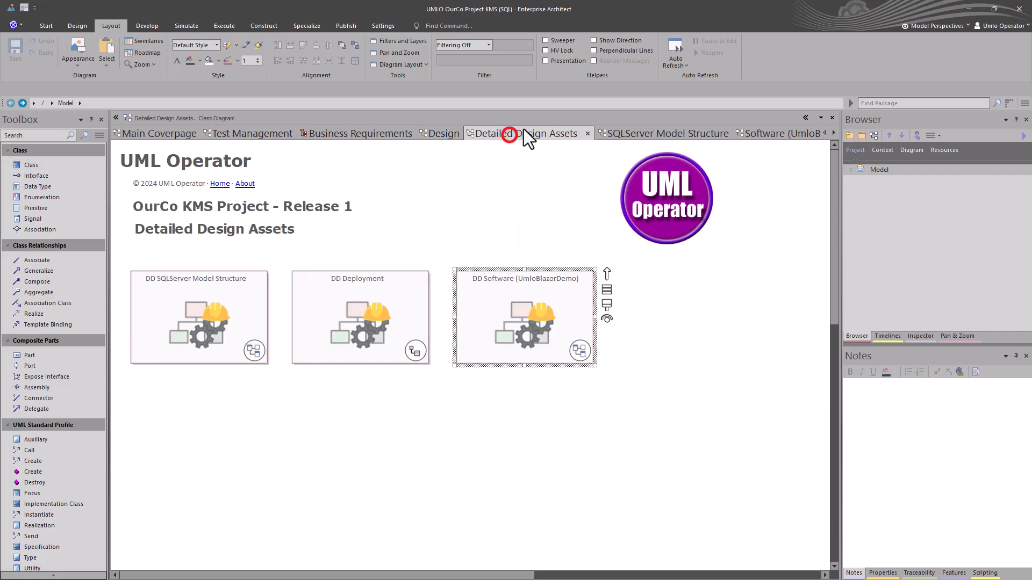
{"action": "left_click", "coordinate": [641, 139]}
{"action": "left_click", "coordinate": [760, 136]}
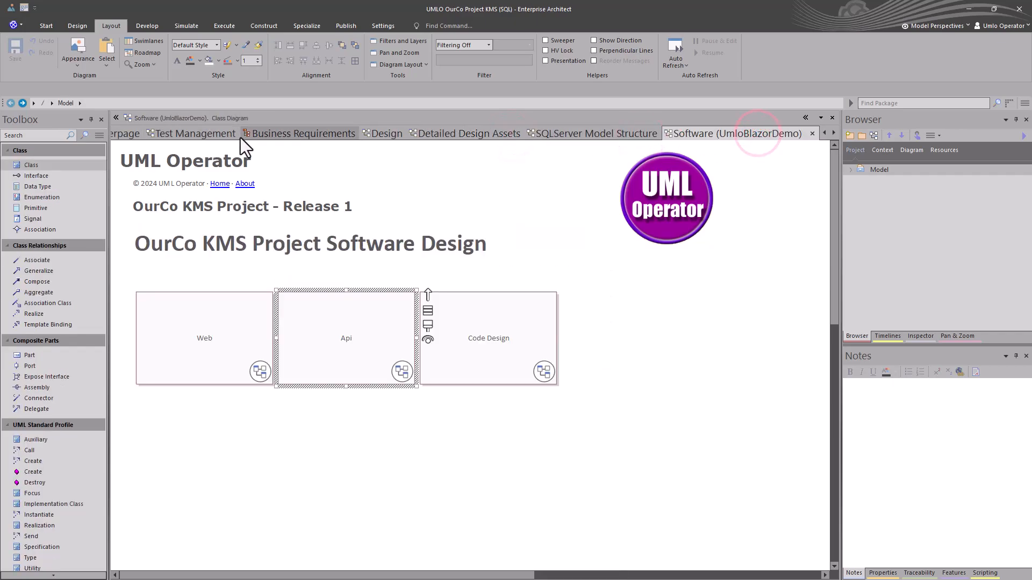
{"action": "left_click", "coordinate": [821, 117]}
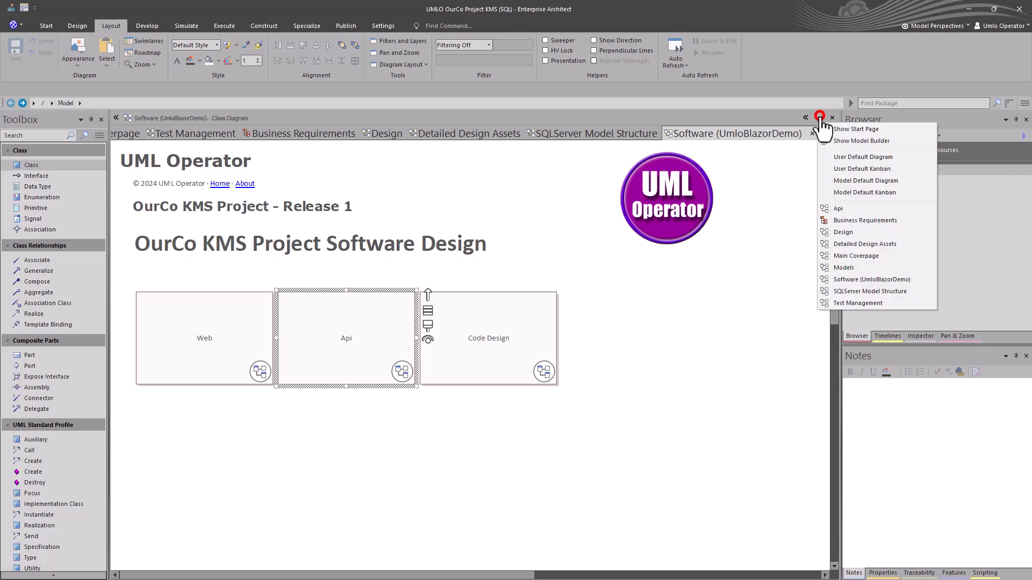
{"action": "left_click", "coordinate": [858, 256]}
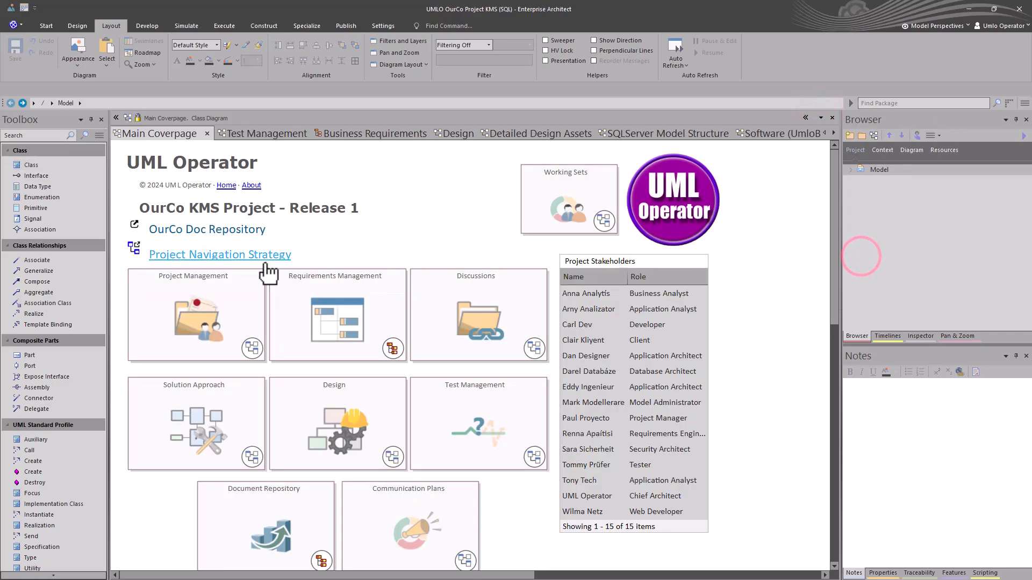
Open the Focus window to list the model's working sets.
{"action": "left_click", "coordinate": [46, 26]}
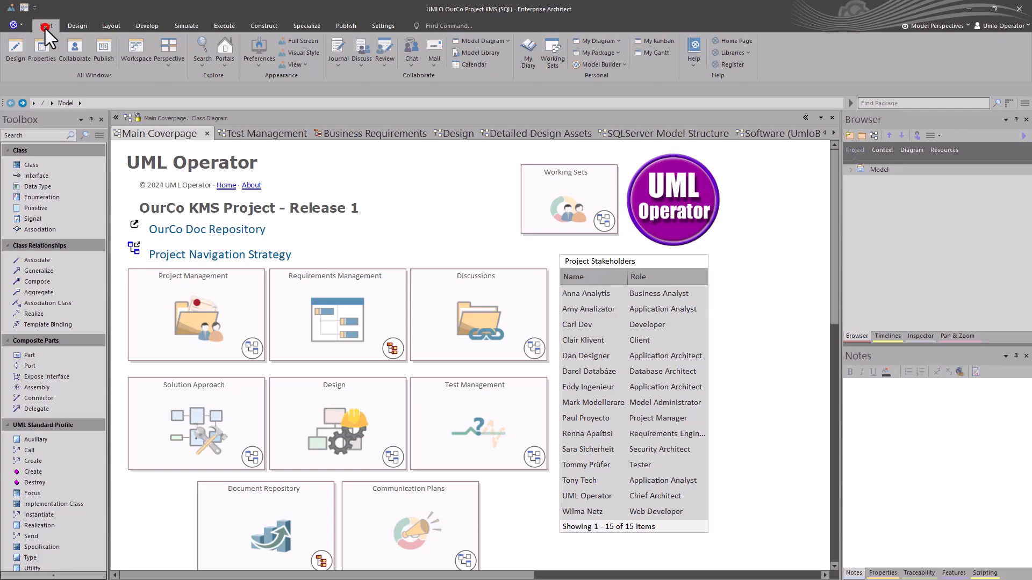
{"action": "left_click", "coordinate": [8, 59]}
{"action": "left_click", "coordinate": [31, 140]}
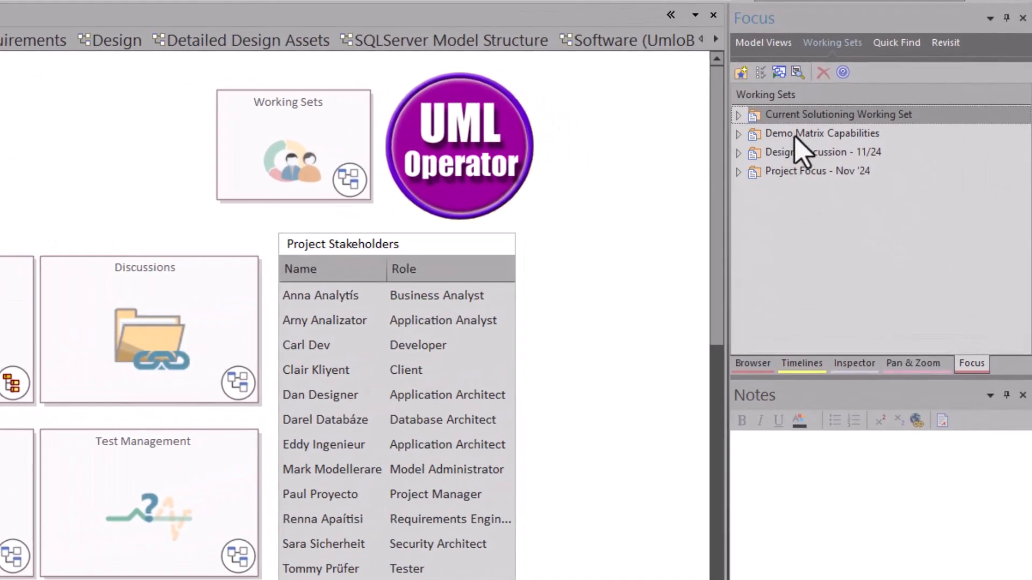
Start a new working set and include Test Management, Business Requirements, Detailed Design Assets, SQLServer Model Structure, Api and Models.
{"action": "right_click", "coordinate": [798, 220]}
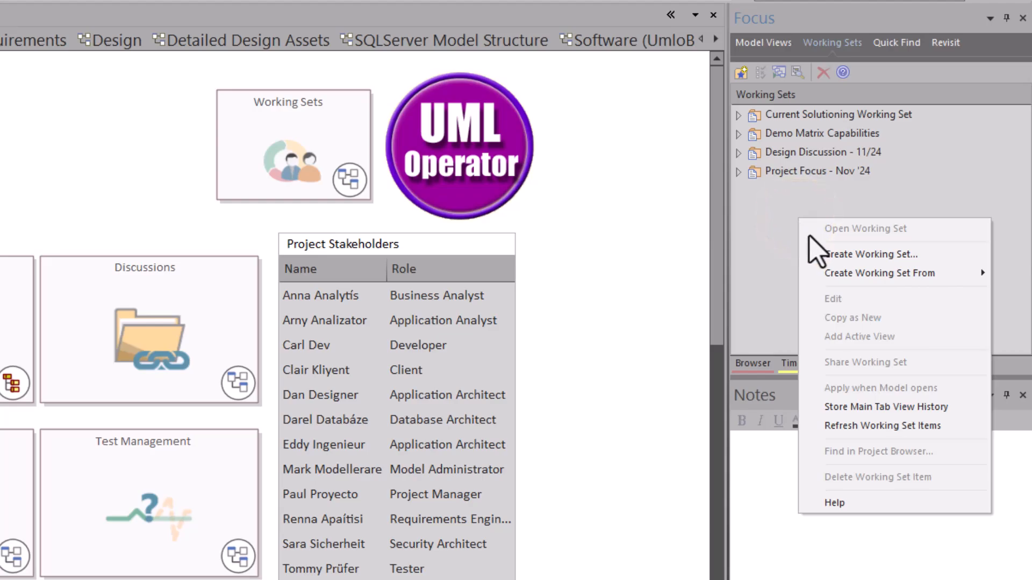
{"action": "left_click", "coordinate": [874, 257]}
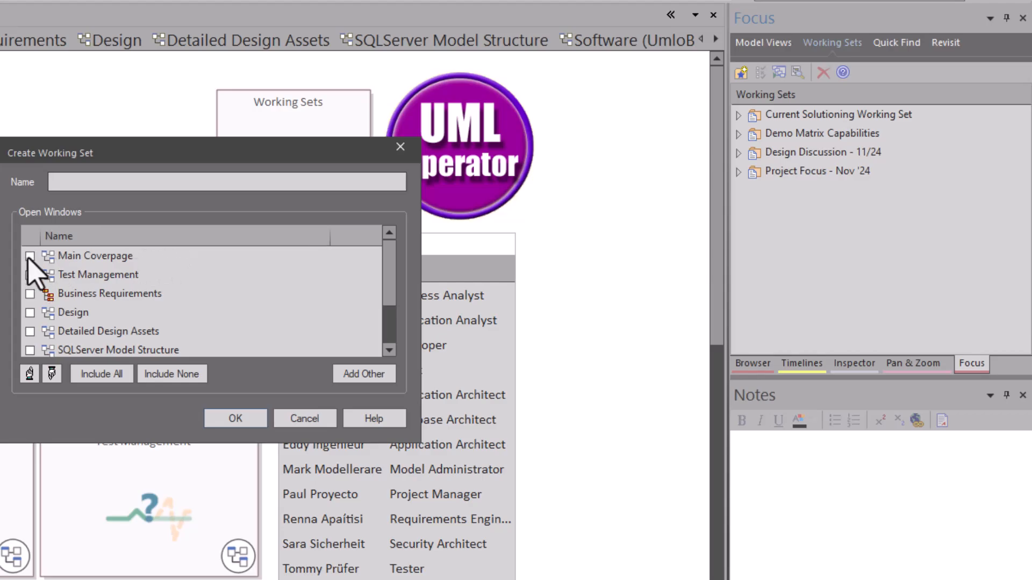
{"action": "left_click", "coordinate": [30, 274]}
{"action": "left_click", "coordinate": [29, 293]}
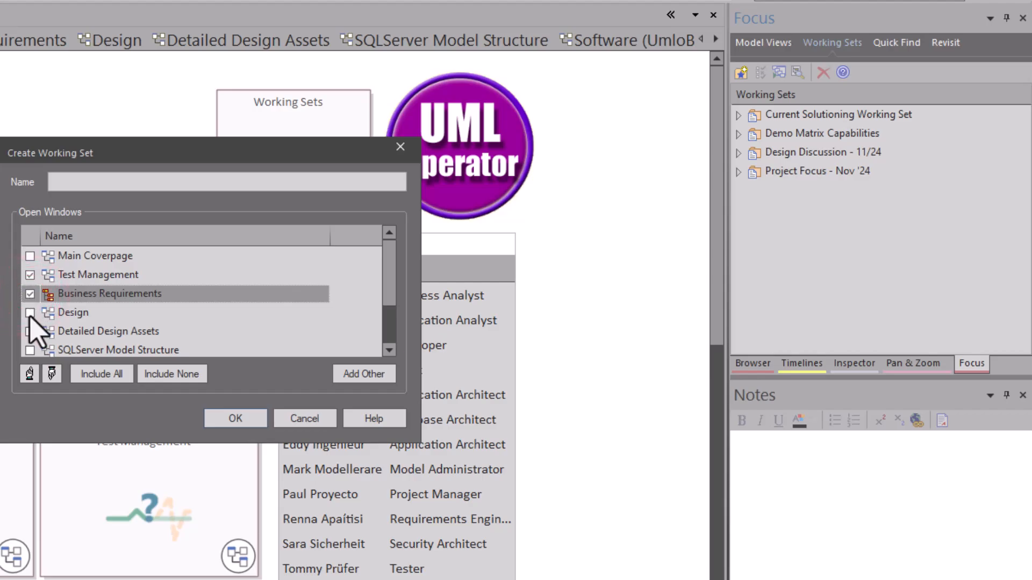
{"action": "left_click", "coordinate": [29, 331]}
{"action": "scroll", "coordinate": [38, 333], "scroll_direction": "down", "scroll_amount": 1}
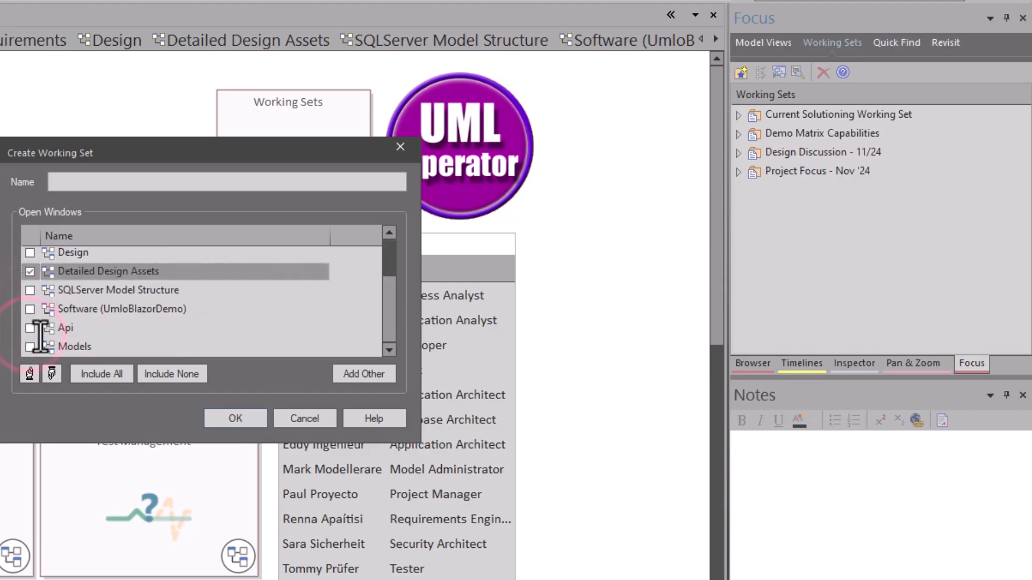
{"action": "left_click", "coordinate": [29, 290]}
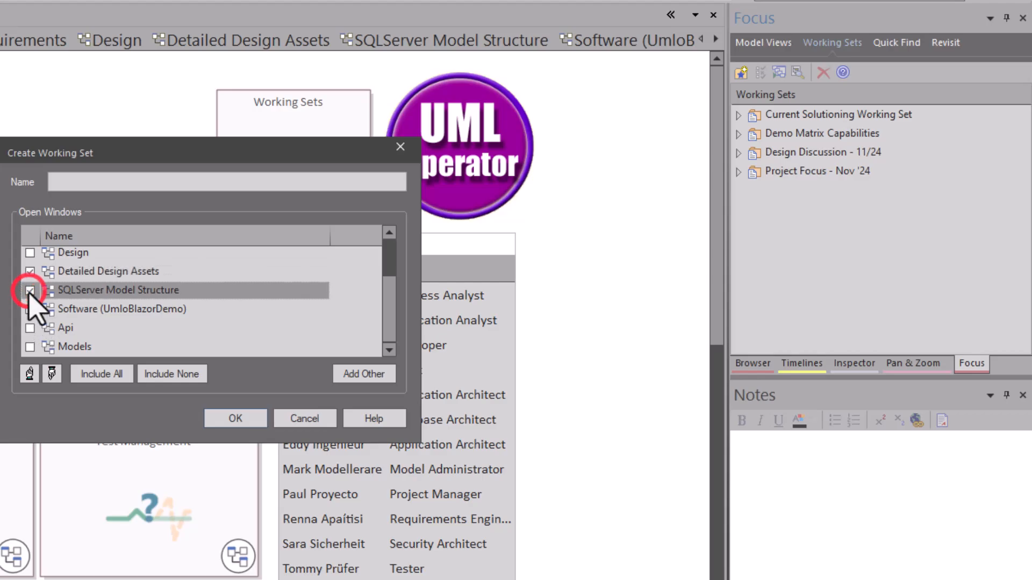
{"action": "left_click", "coordinate": [29, 328]}
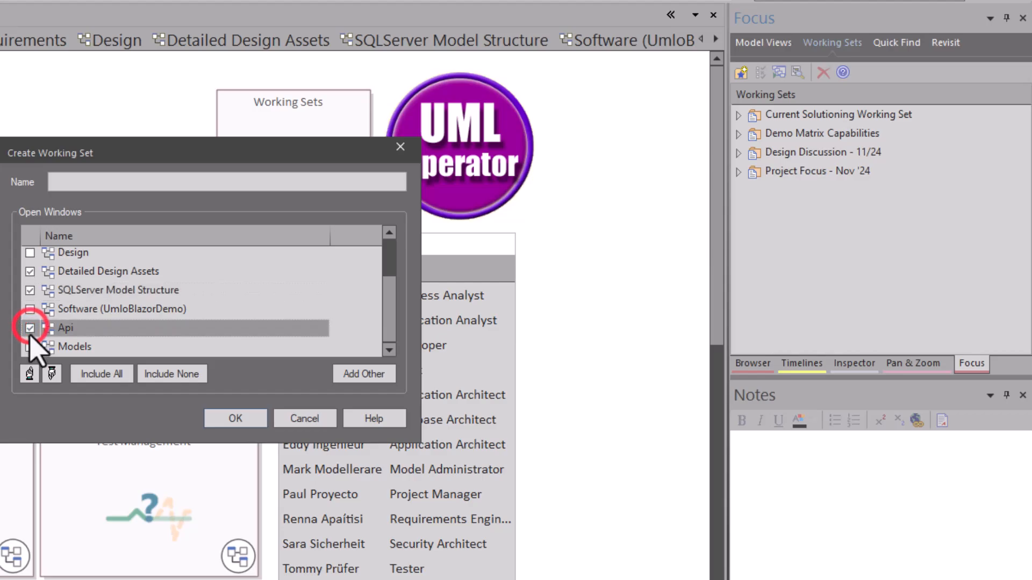
{"action": "left_click", "coordinate": [29, 346]}
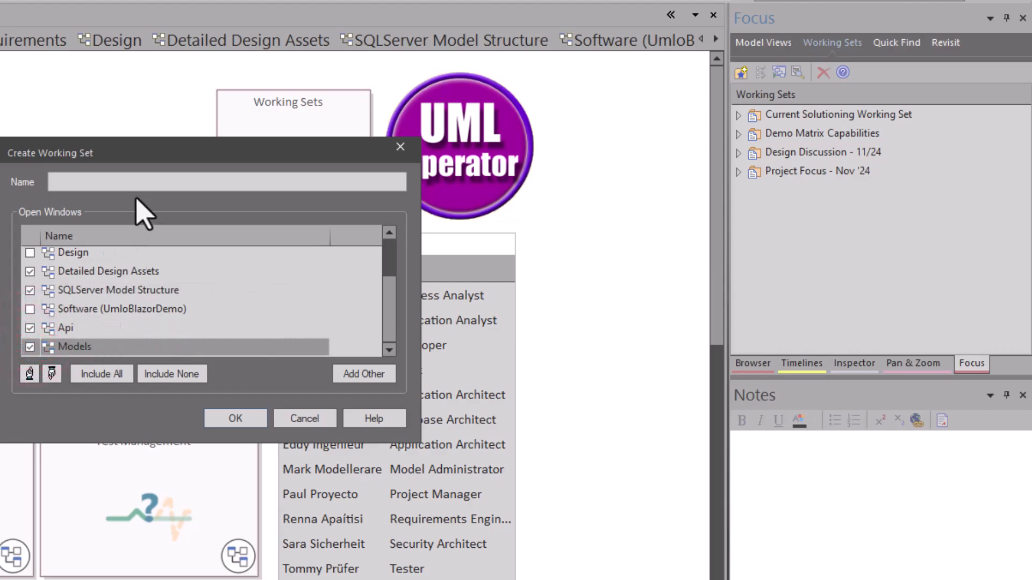
Name the new working set Test Planning Week 3 and create it.
{"action": "left_click", "coordinate": [138, 181]}
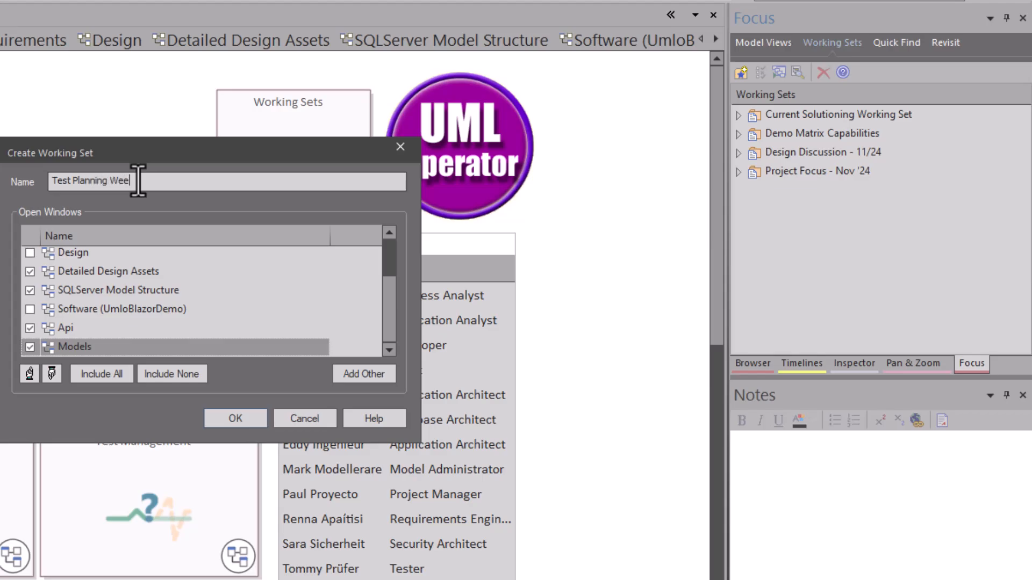
{"action": "type", "text": "3"}
{"action": "key", "text": "Return"}
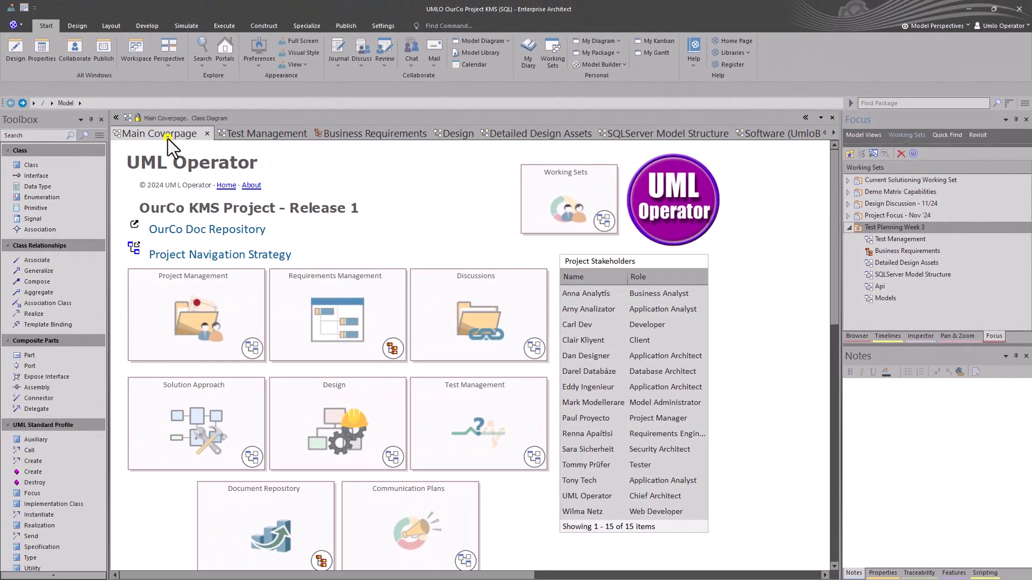
Close every diagram except Main Coverpage and open the Test Planning Week 3 working set from the Focus window.
{"action": "right_click", "coordinate": [167, 139]}
{"action": "left_click", "coordinate": [215, 219]}
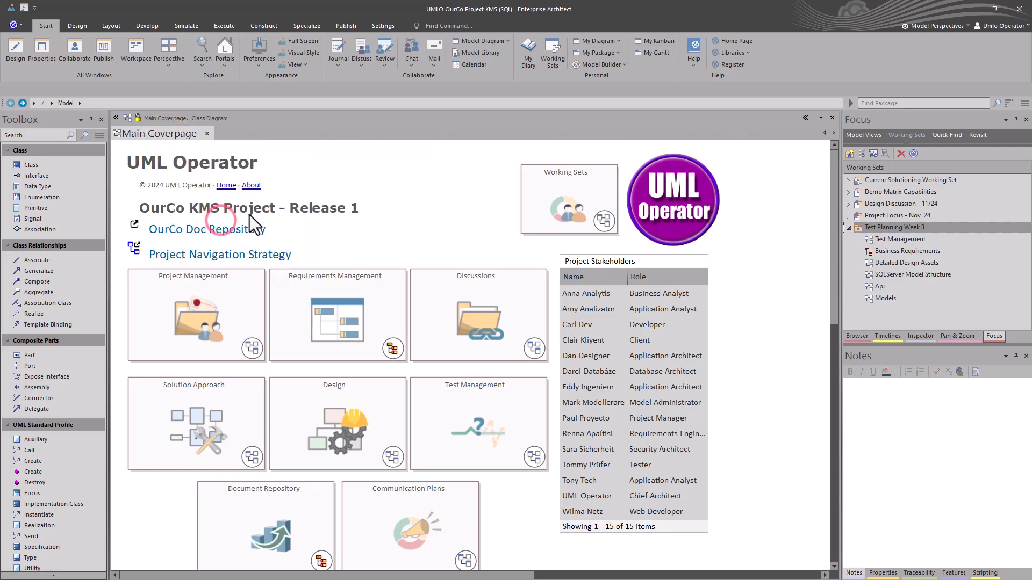
{"action": "left_click", "coordinate": [849, 335]}
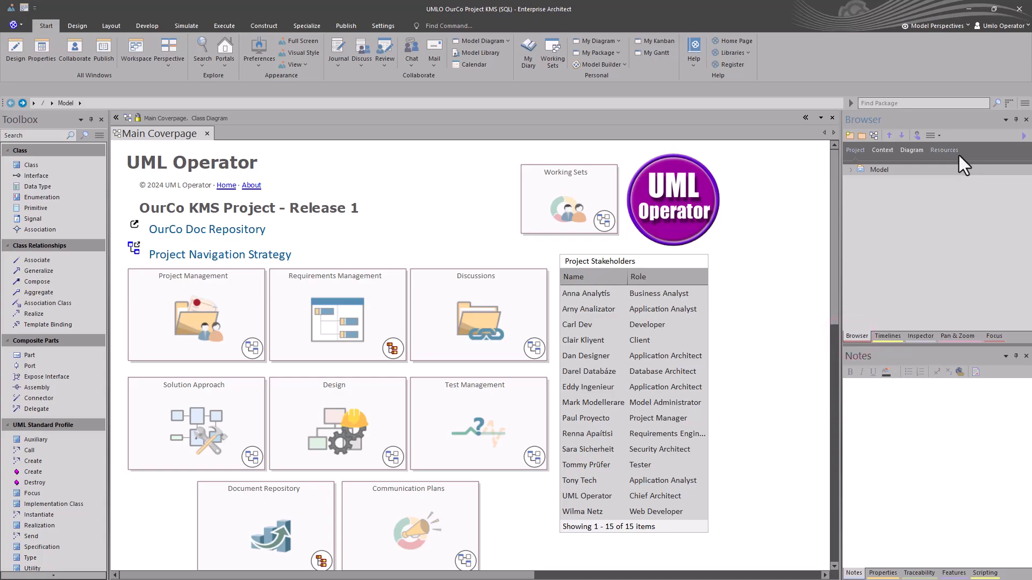
{"action": "left_click", "coordinate": [989, 335]}
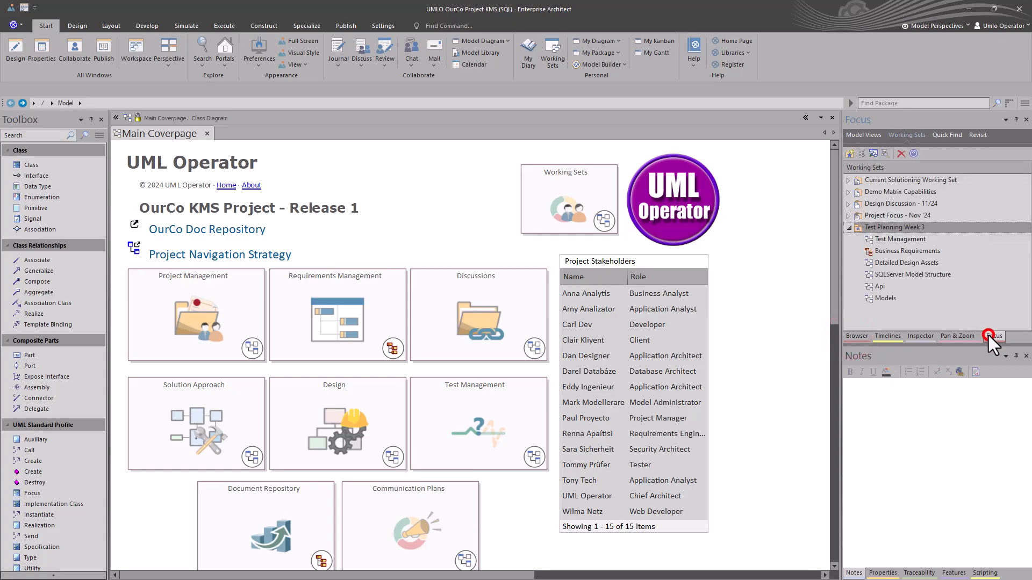
{"action": "right_click", "coordinate": [892, 228]}
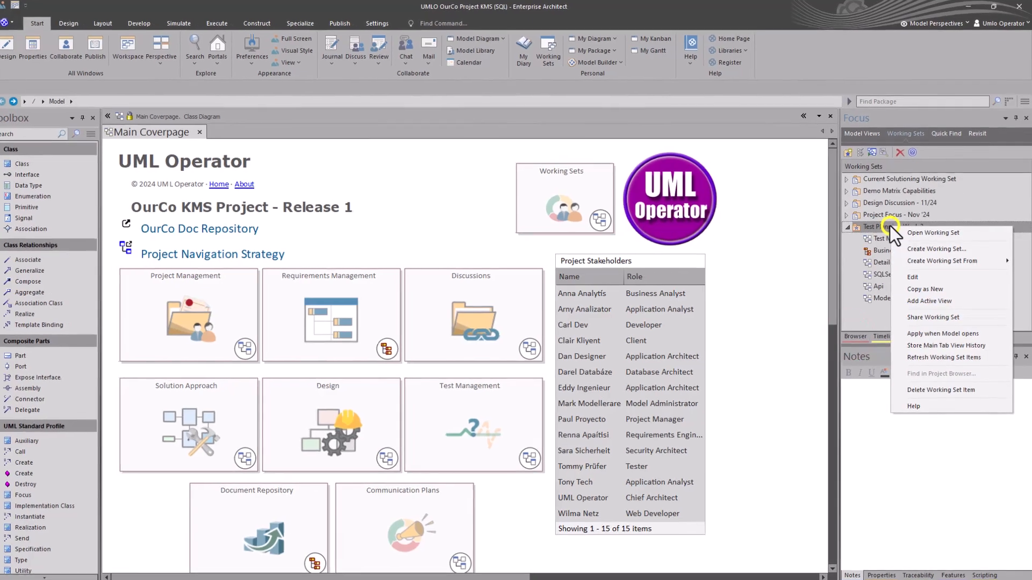
{"action": "left_click", "coordinate": [904, 227]}
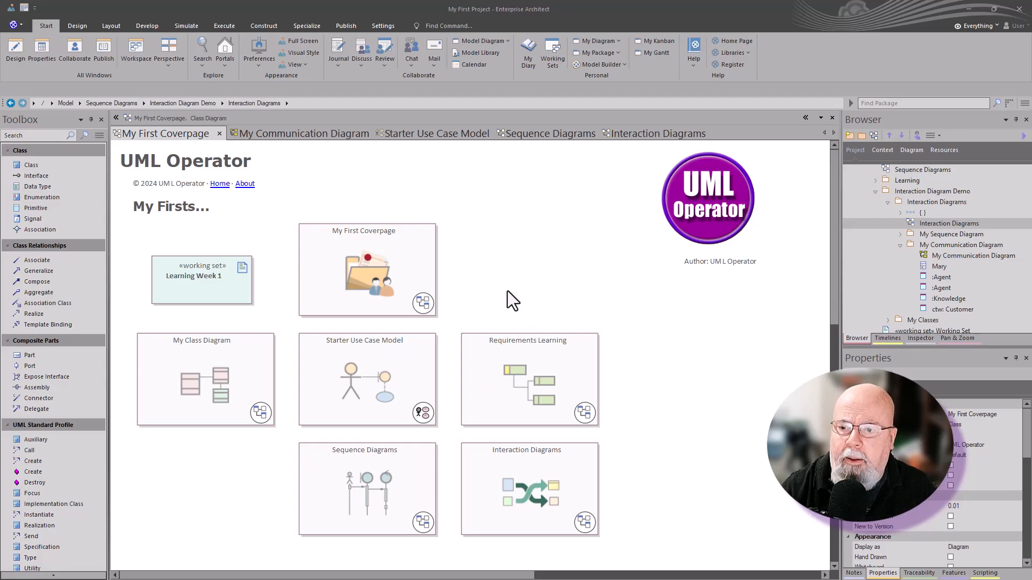
Look through the open communication, use case, sequence and interaction diagrams of My First Project and return to My First Coverpage.
{"action": "left_click", "coordinate": [324, 133]}
{"action": "left_click", "coordinate": [411, 132]}
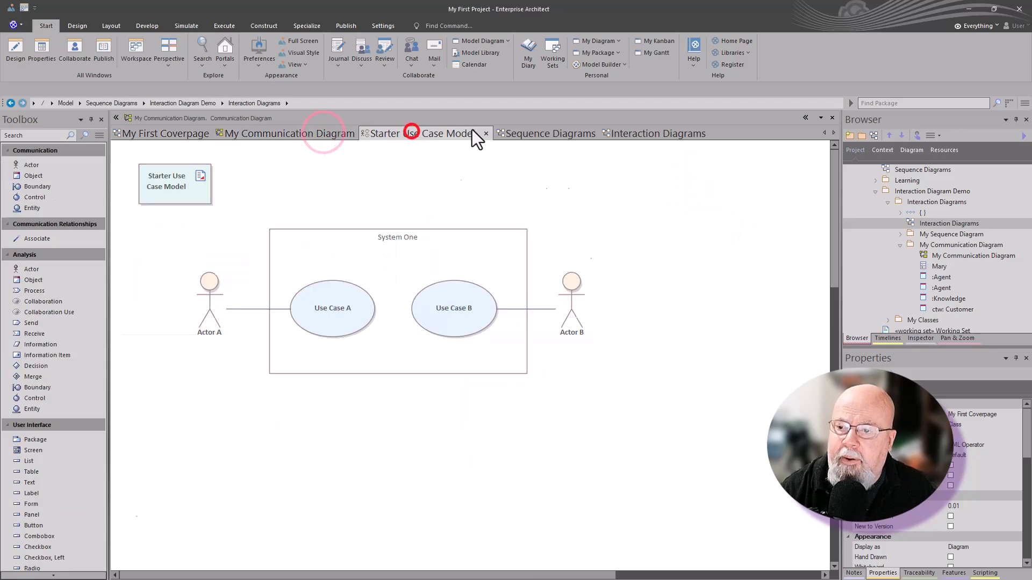
{"action": "left_click", "coordinate": [547, 134]}
{"action": "left_click", "coordinate": [630, 133]}
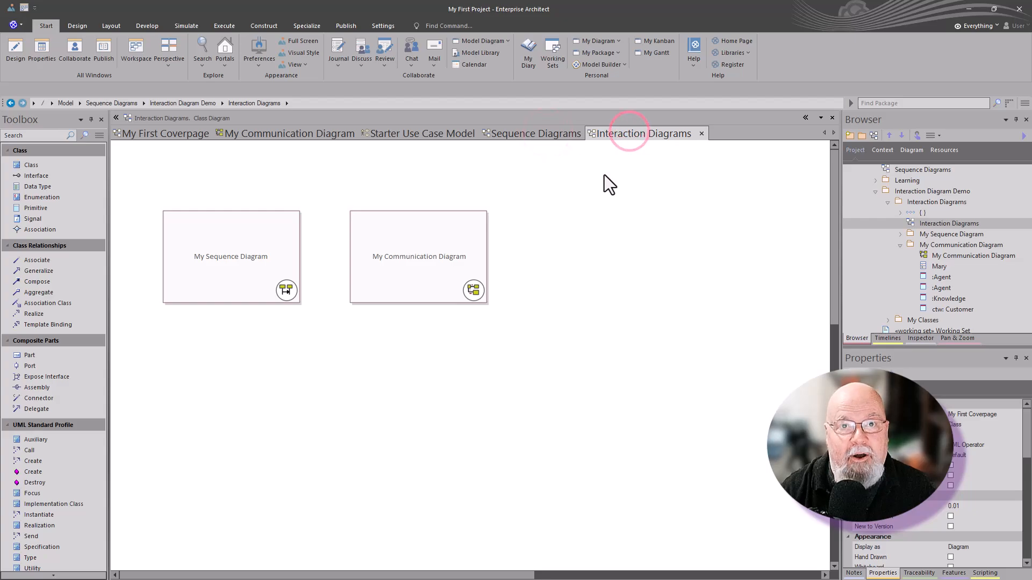
{"action": "left_click", "coordinate": [276, 134]}
{"action": "left_click", "coordinate": [188, 134]}
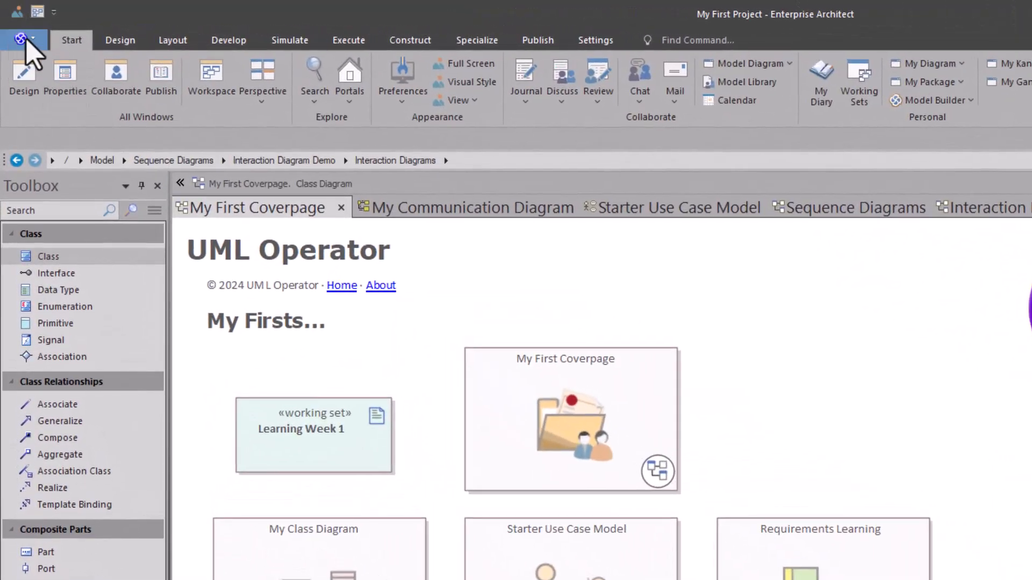
Start saving the project as a shortcut and move the Sequence Diagrams entry up and back down among its opening actions.
{"action": "left_click", "coordinate": [31, 37]}
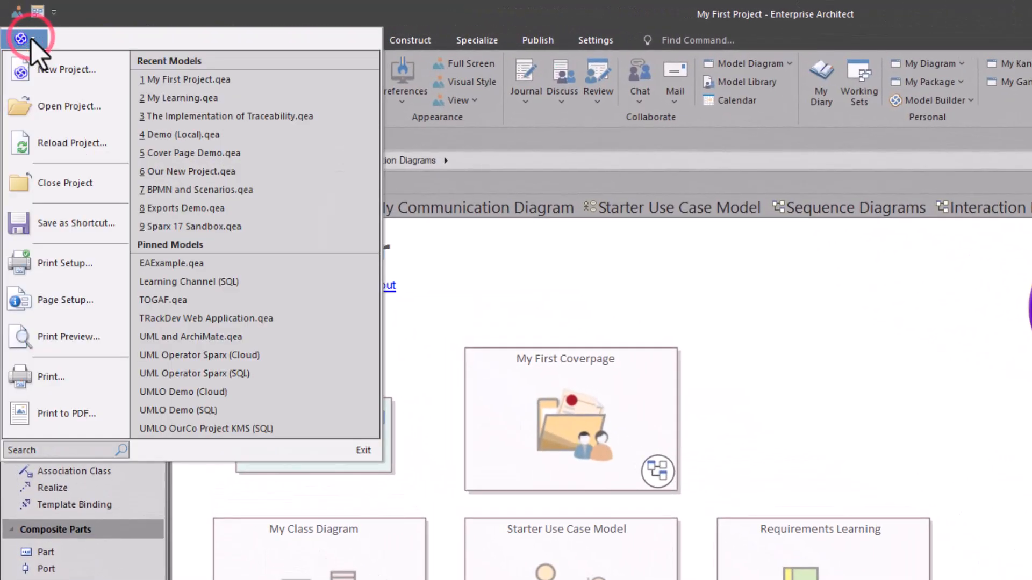
{"action": "left_click", "coordinate": [67, 224]}
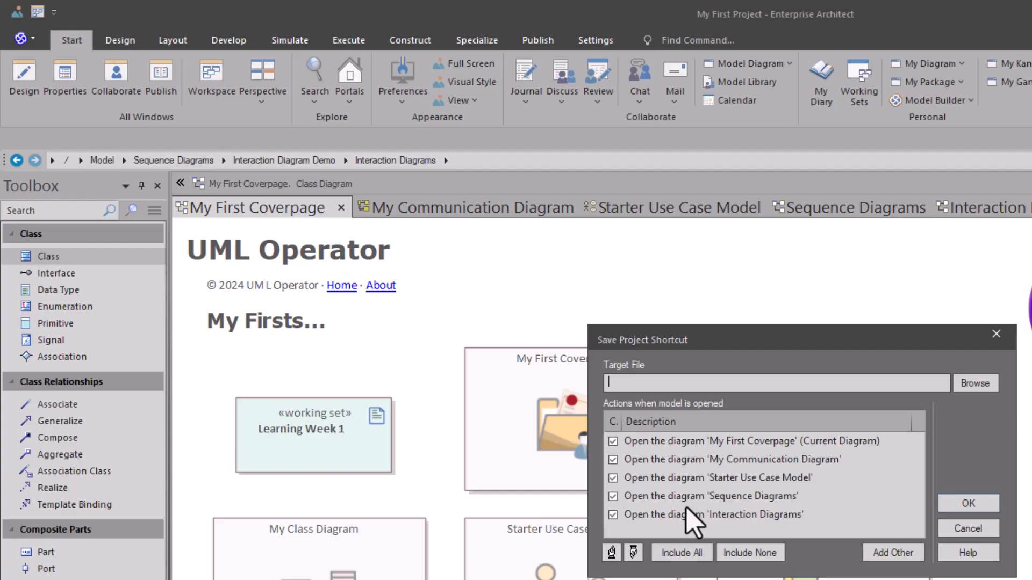
{"action": "left_click", "coordinate": [640, 513]}
{"action": "left_click", "coordinate": [657, 494]}
{"action": "left_click", "coordinate": [611, 554]}
{"action": "left_click", "coordinate": [633, 553]}
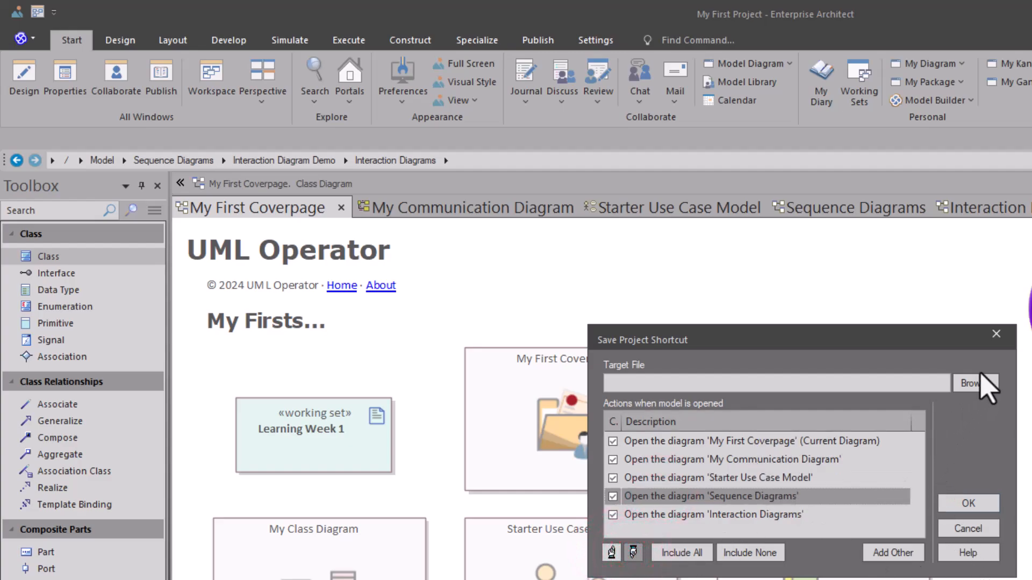
Choose the existing Learning Week 3.qea in the Learning Sparx folder as the target file and save the project shortcut.
{"action": "left_click", "coordinate": [971, 383]}
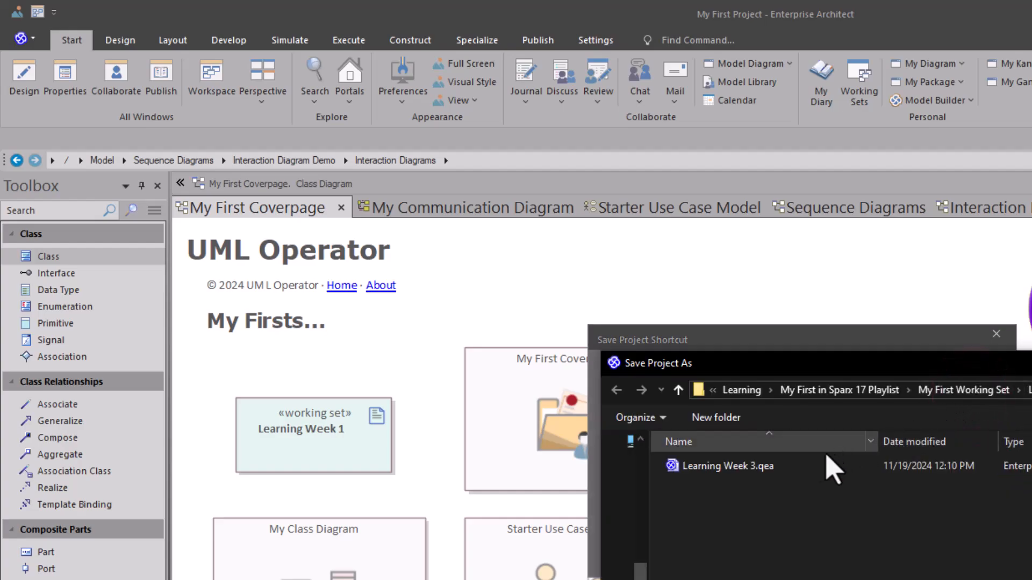
{"action": "left_click", "coordinate": [744, 467]}
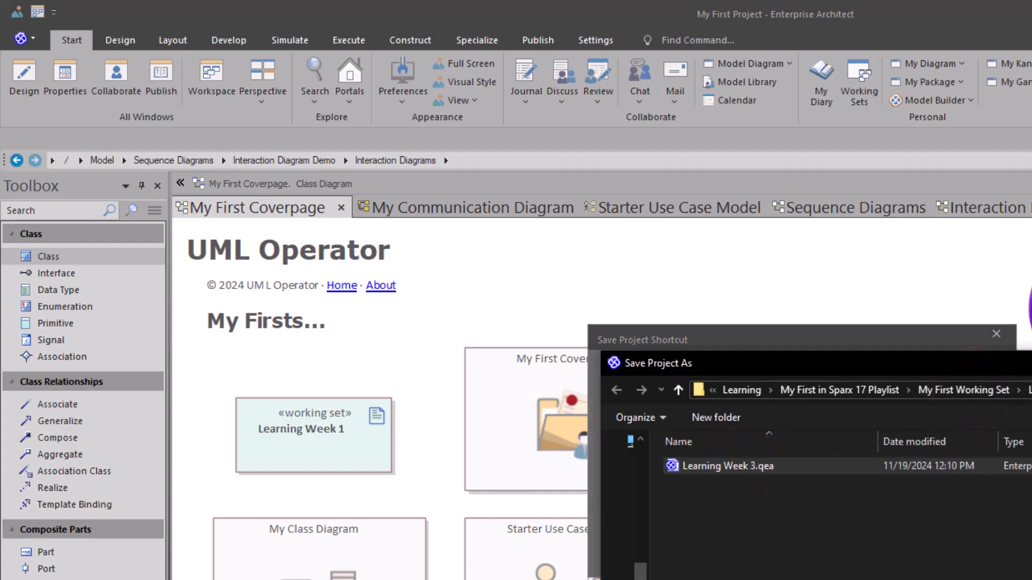
{"action": "key", "text": "Return"}
{"action": "left_click", "coordinate": [836, 462]}
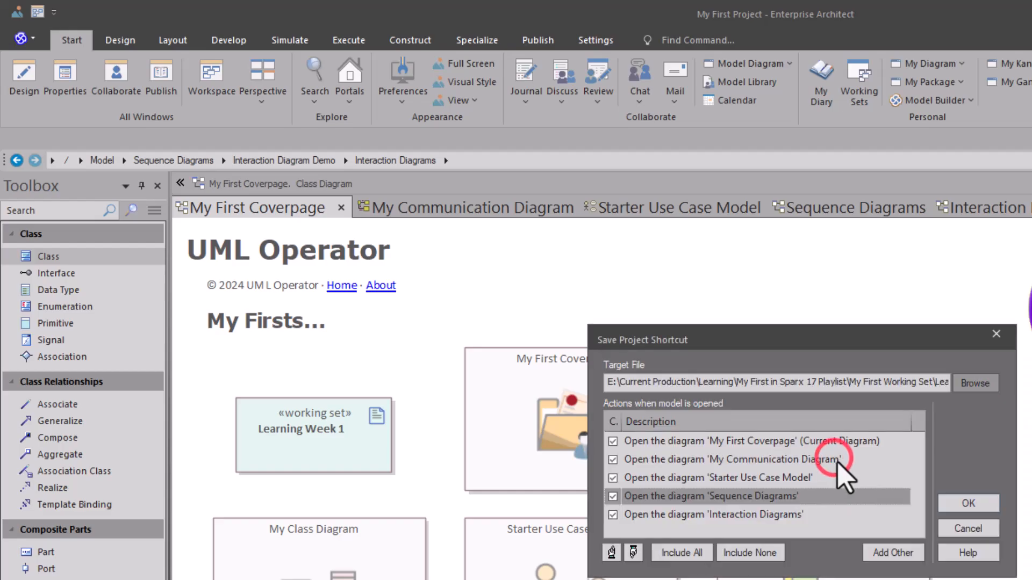
{"action": "left_click", "coordinate": [967, 501]}
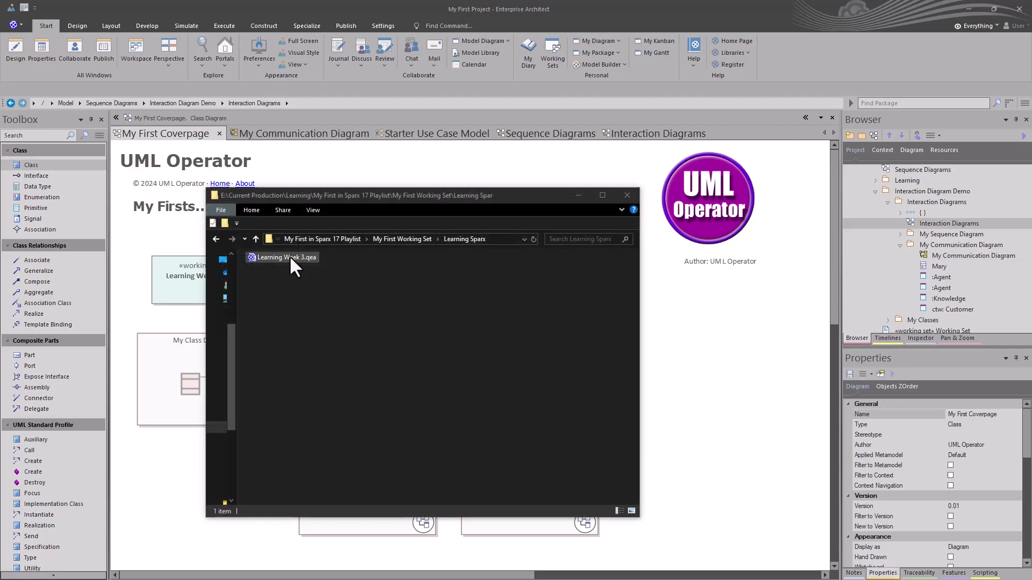
Open Learning Week 3.qea in Notepad, examine its project connection path and the diagram identifiers in its opening actions, and close it.
{"action": "left_click", "coordinate": [290, 257]}
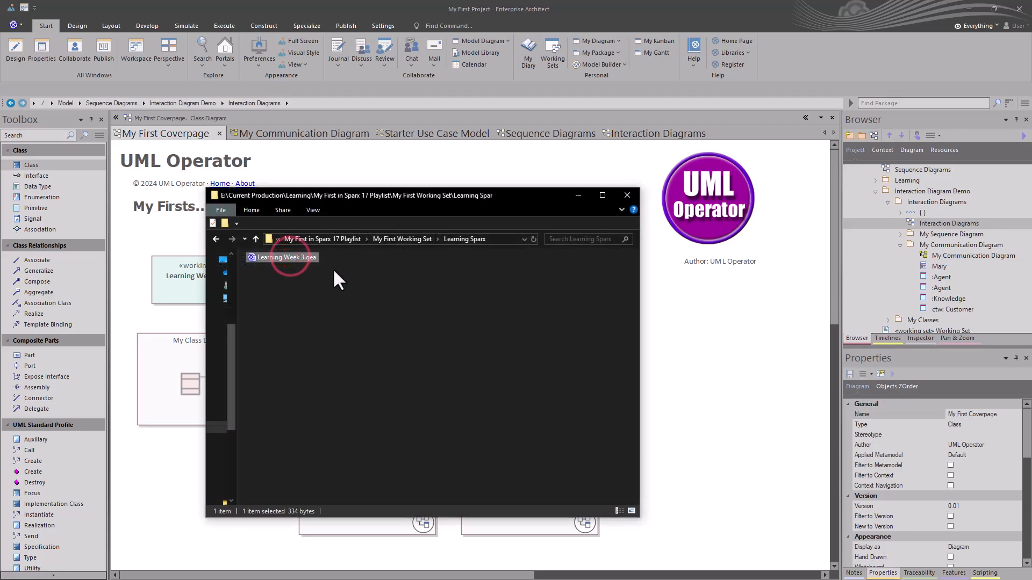
{"action": "right_click", "coordinate": [277, 256]}
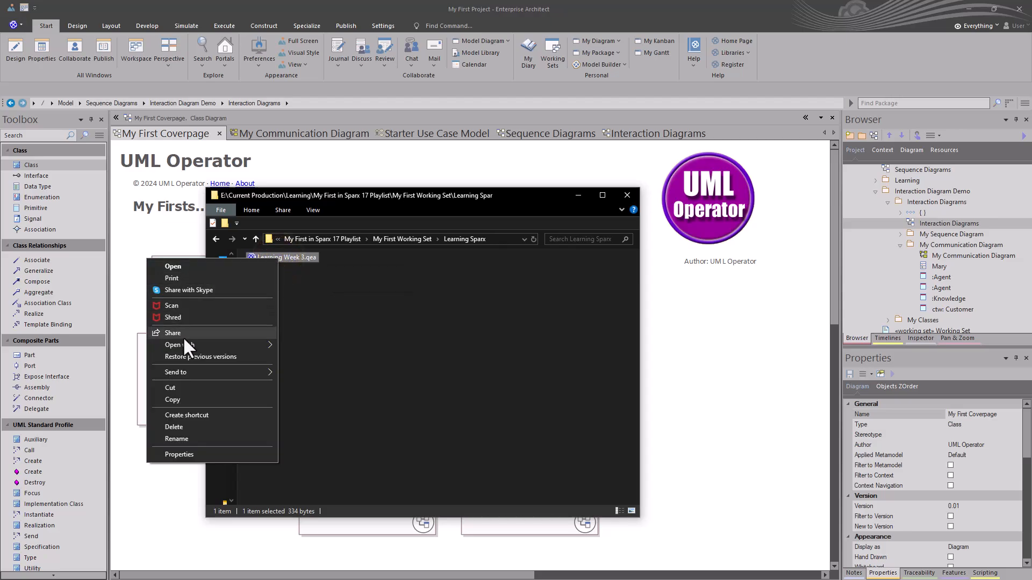
{"action": "mouse_move", "coordinate": [234, 344]}
{"action": "left_click", "coordinate": [298, 357]}
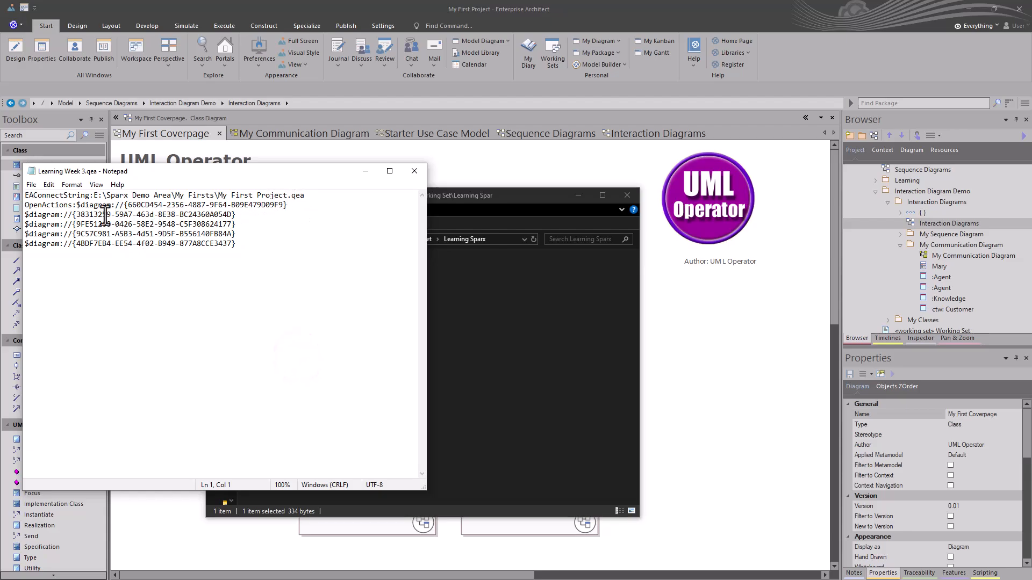
{"action": "left_click_drag", "start_coordinate": [65, 195], "coordinate": [178, 195]}
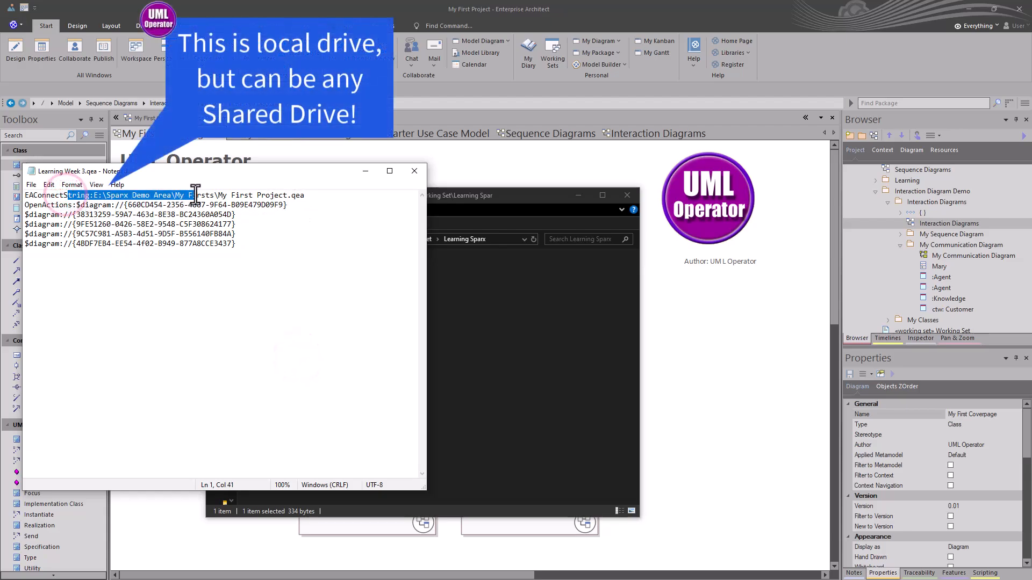
{"action": "left_click", "coordinate": [166, 215]}
{"action": "left_click_drag", "start_coordinate": [128, 205], "coordinate": [278, 209]}
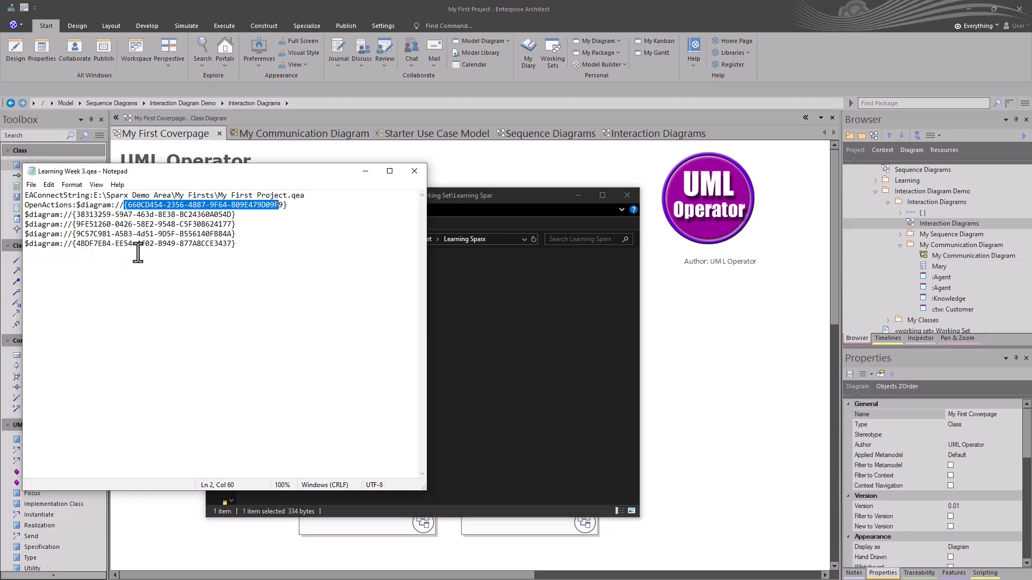
{"action": "left_click", "coordinate": [246, 244]}
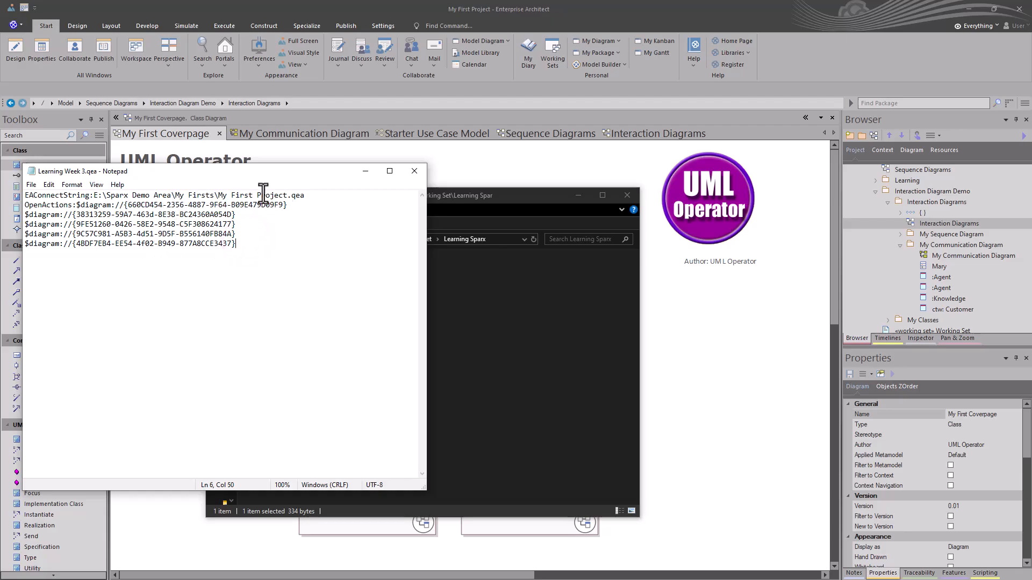
{"action": "left_click", "coordinate": [411, 171]}
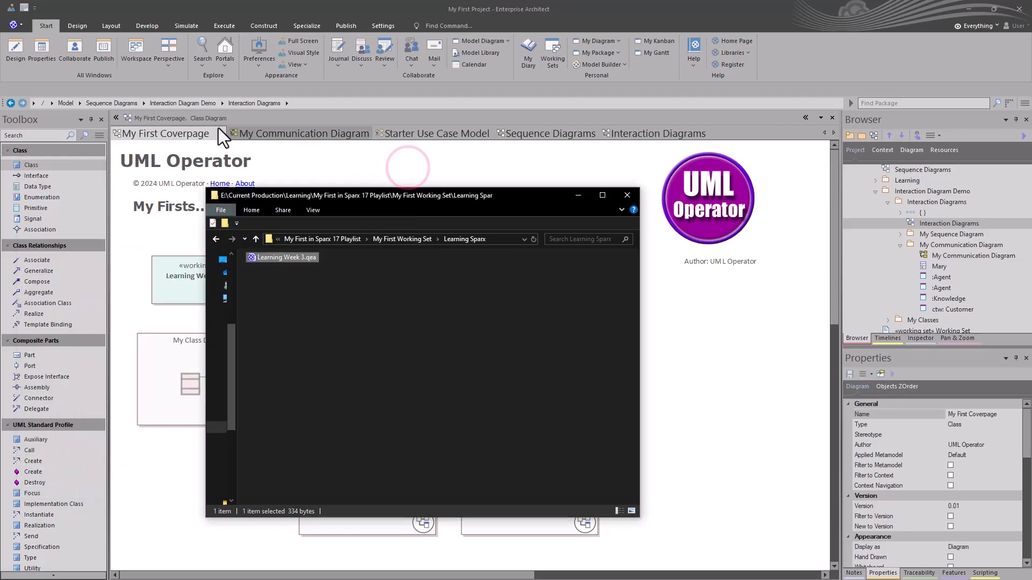
Close all open diagrams in the project and launch the Learning Week 3.qea shortcut from its folder.
{"action": "left_click", "coordinate": [164, 137]}
{"action": "right_click", "coordinate": [165, 132]}
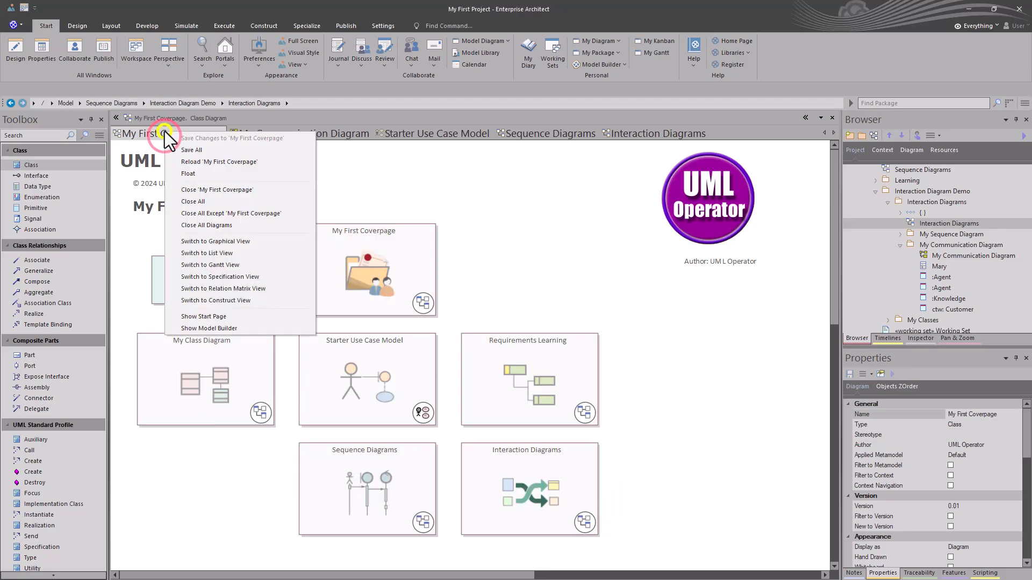
{"action": "left_click", "coordinate": [199, 223]}
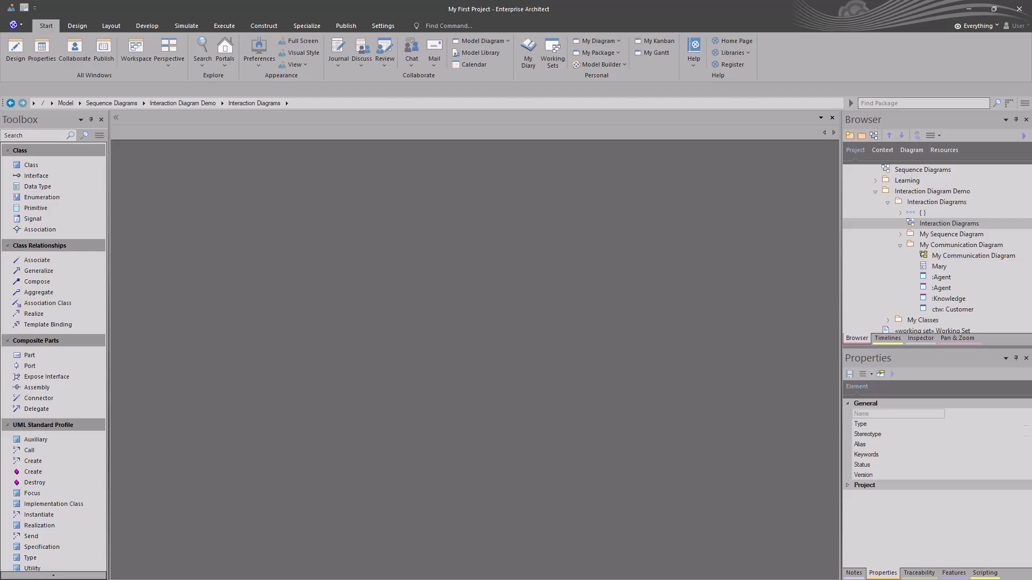
{"action": "key", "text": "alt+Tab"}
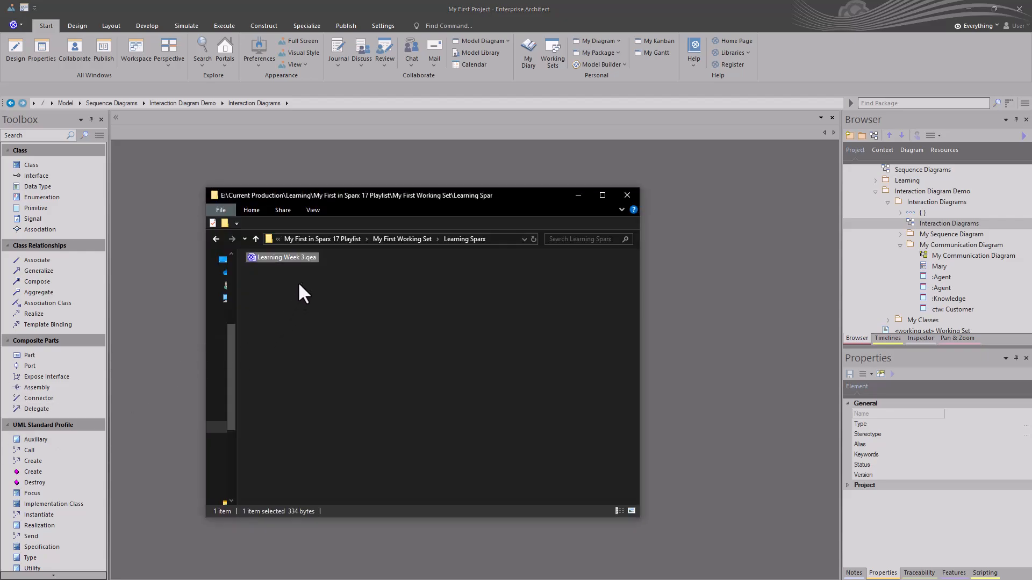
{"action": "double_click", "coordinate": [289, 256]}
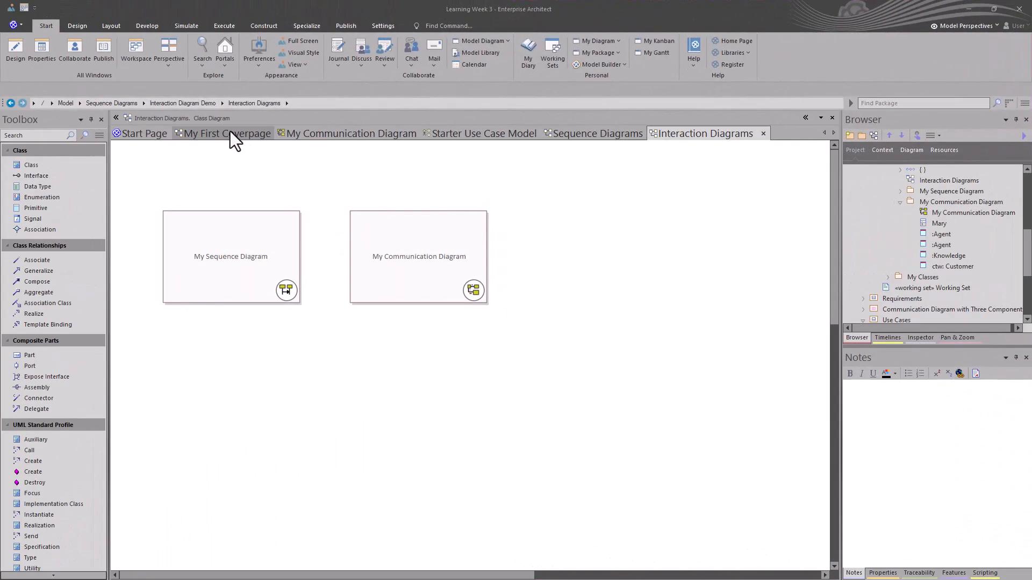
Look through the coverpage, communication, use case, sequence and interaction diagrams opened by the Learning Week 3 shortcut.
{"action": "left_click", "coordinate": [226, 132]}
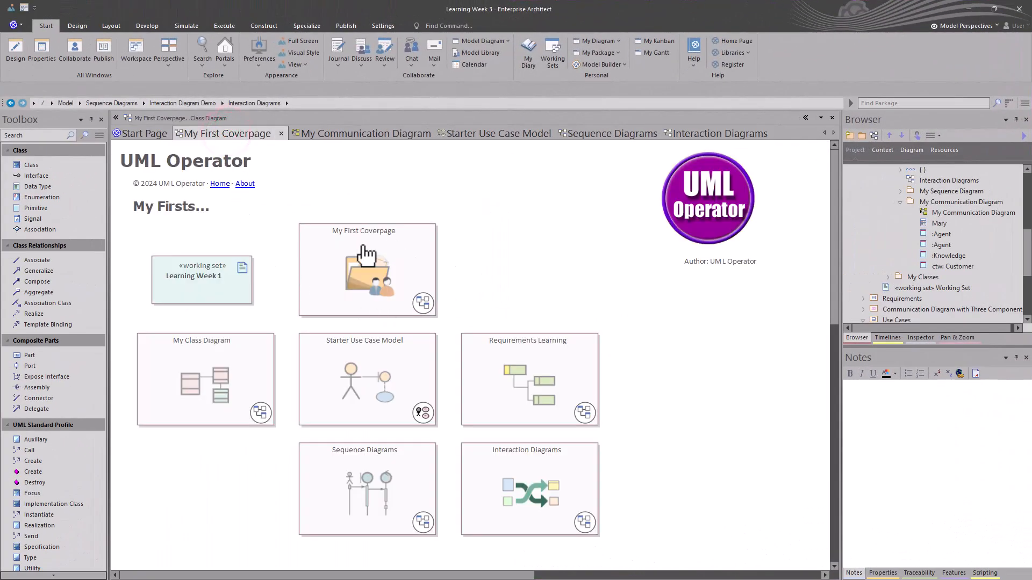
{"action": "left_click", "coordinate": [347, 136]}
{"action": "left_click", "coordinate": [467, 136]}
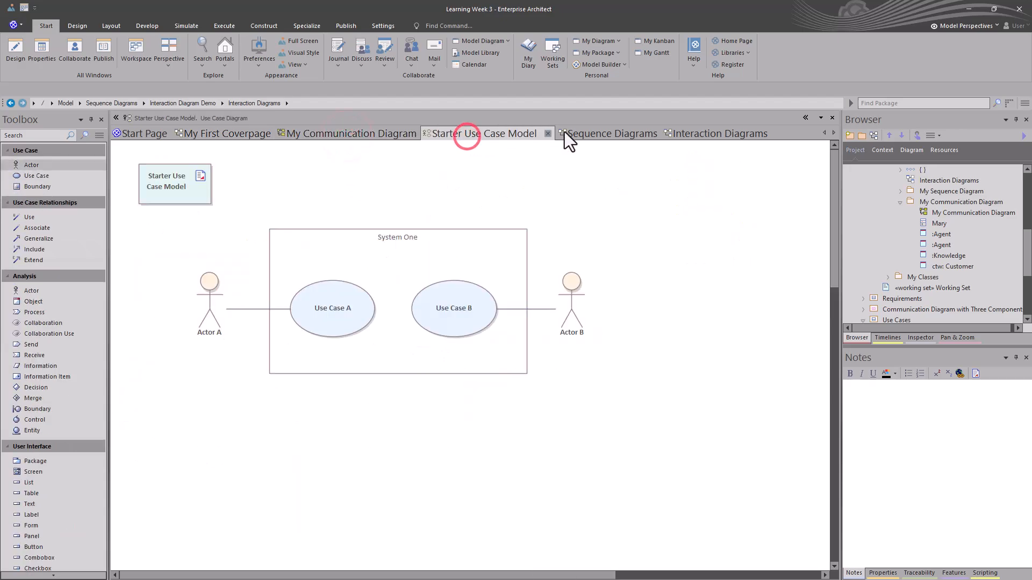
{"action": "left_click", "coordinate": [597, 133]}
{"action": "left_click", "coordinate": [695, 134]}
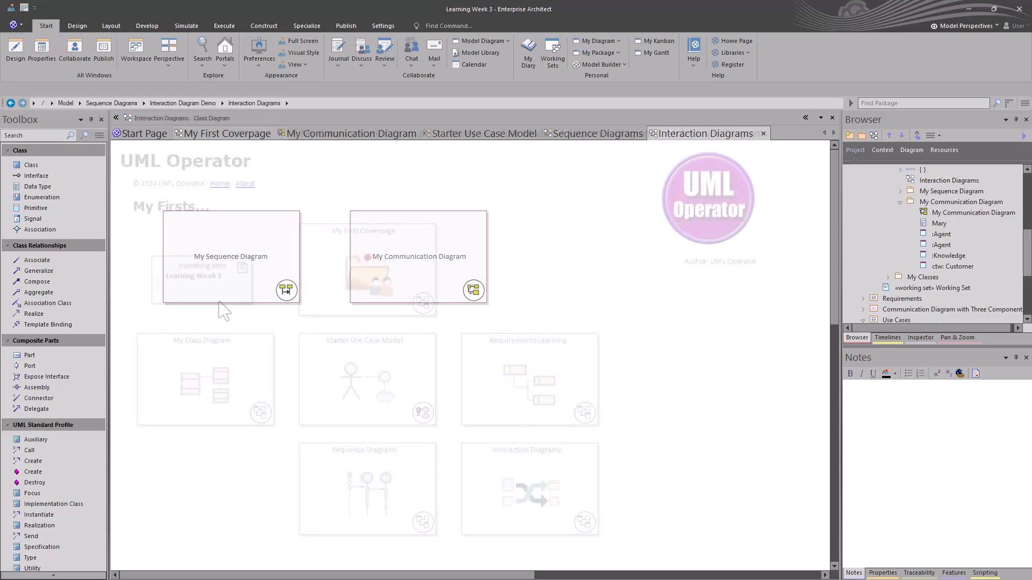
Give the Learning Week 1 working set the alternate image UML_Operator_Logo.png and shrink it to fit above My Class Diagram.
{"action": "left_click", "coordinate": [215, 295]}
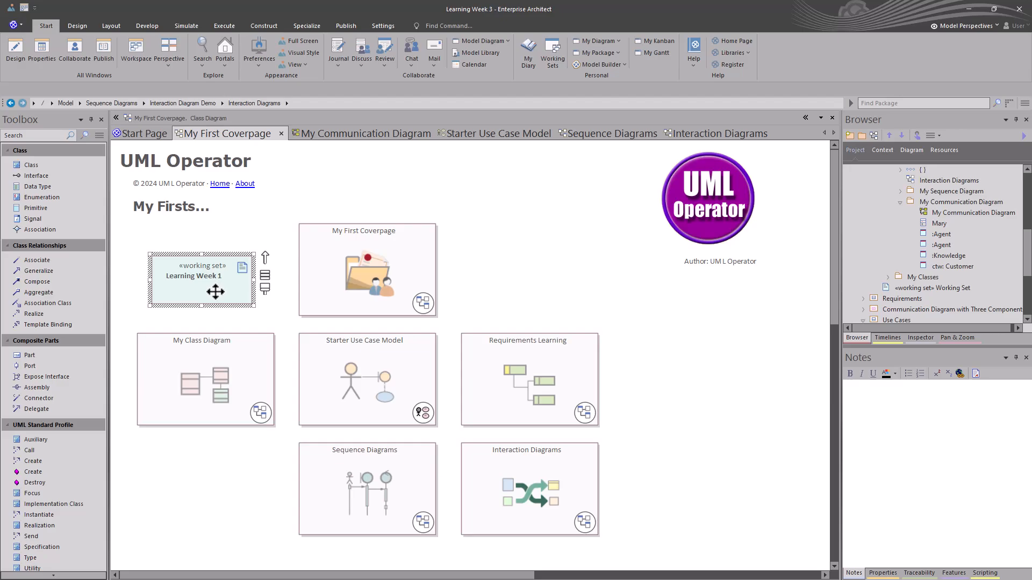
{"action": "right_click", "coordinate": [215, 292]}
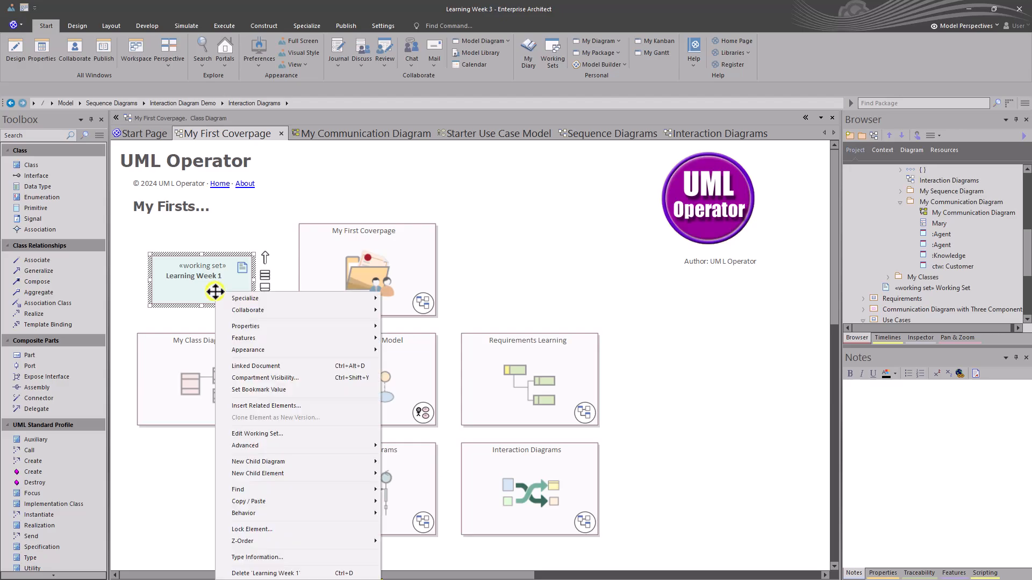
{"action": "left_click", "coordinate": [256, 352]}
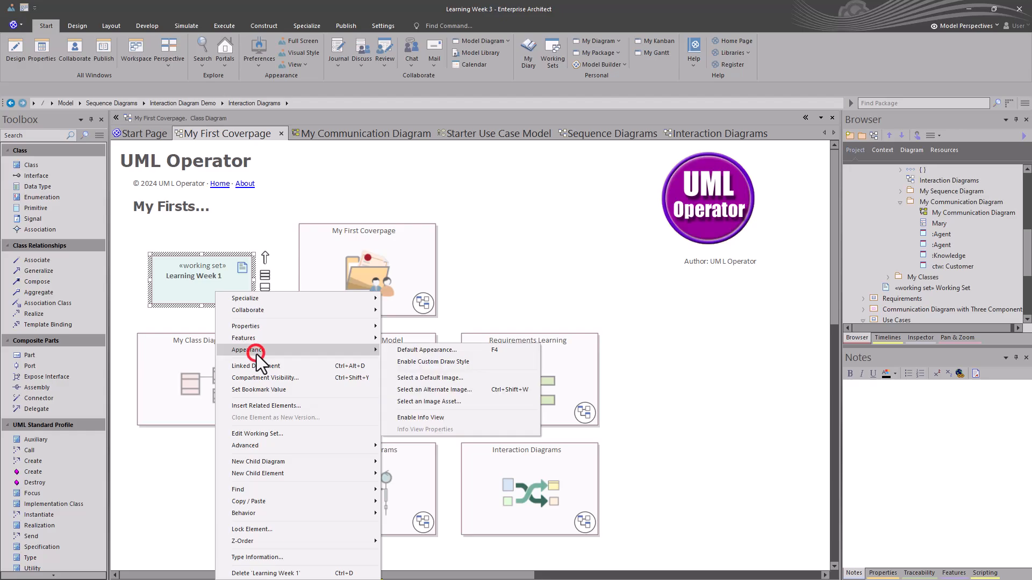
{"action": "left_click", "coordinate": [442, 391]}
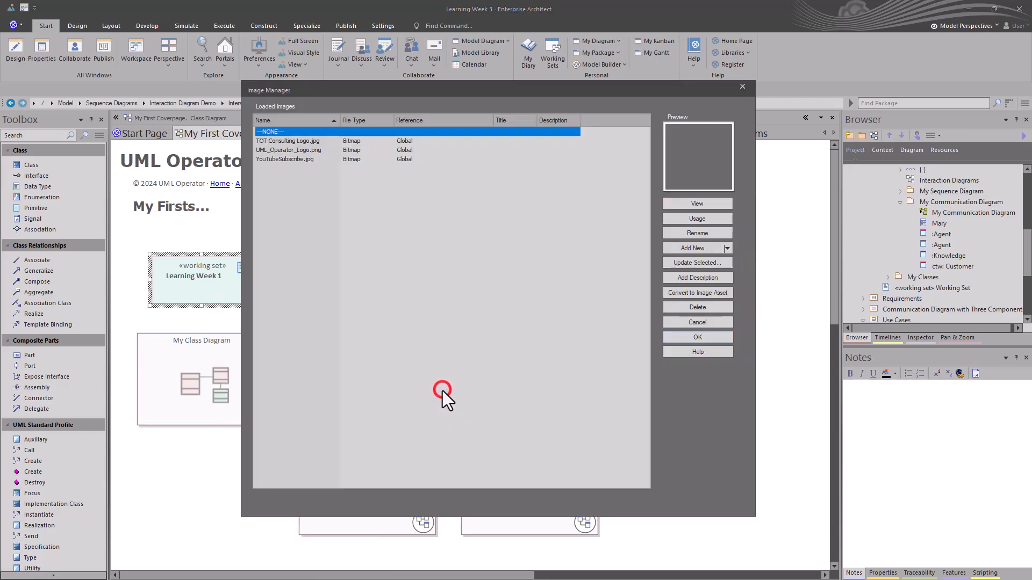
{"action": "left_click", "coordinate": [289, 151]}
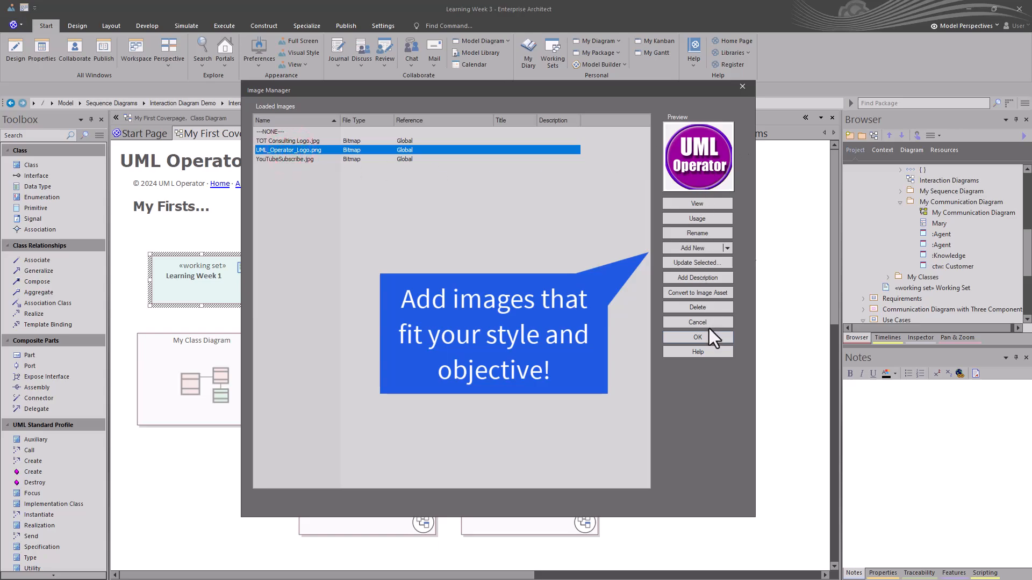
{"action": "left_click", "coordinate": [699, 338]}
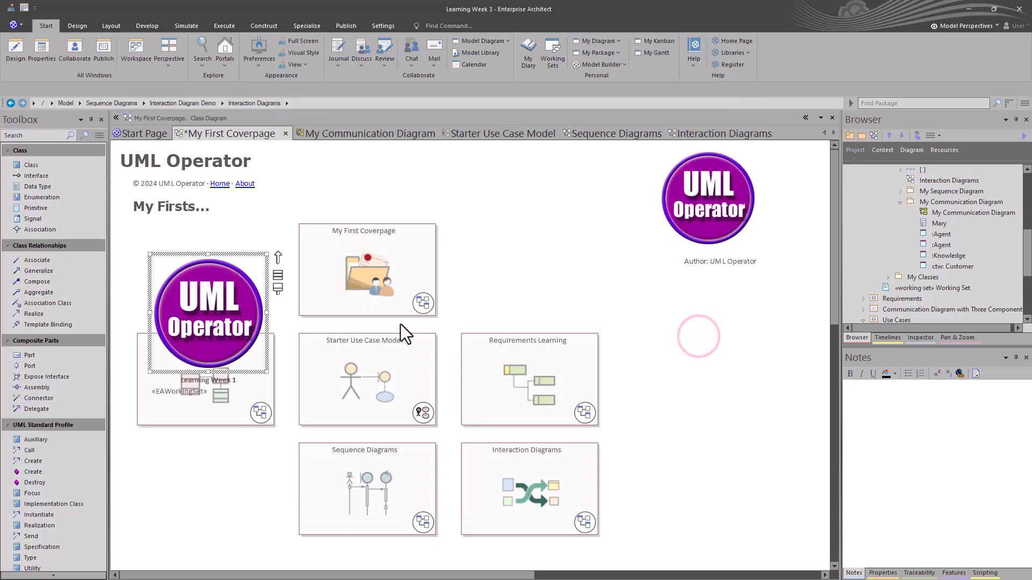
{"action": "left_click_drag", "start_coordinate": [263, 370], "coordinate": [219, 278]}
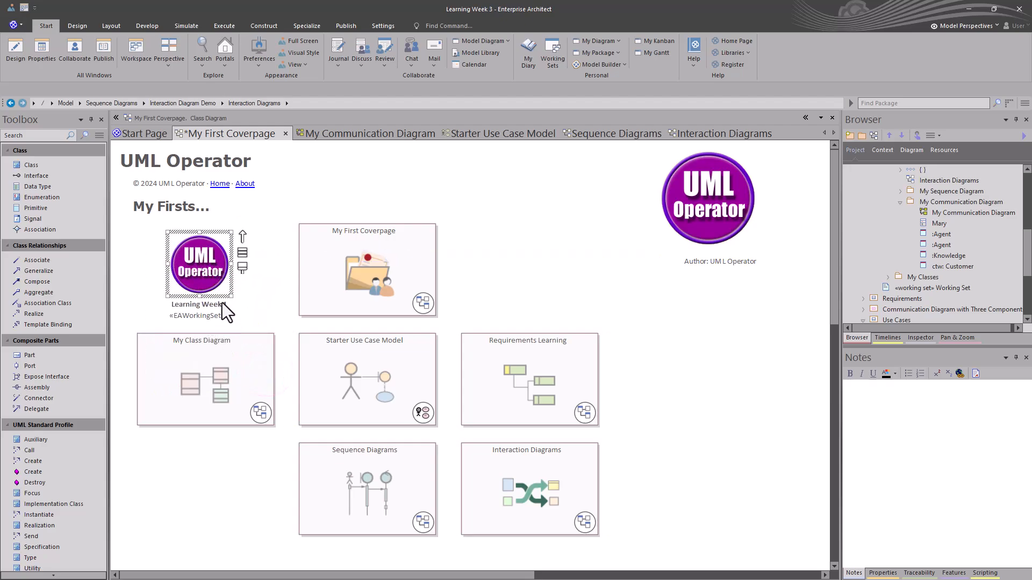
Launch the Learning Week 1 working set from its logo image and return to My First Coverpage.
{"action": "left_click", "coordinate": [563, 276]}
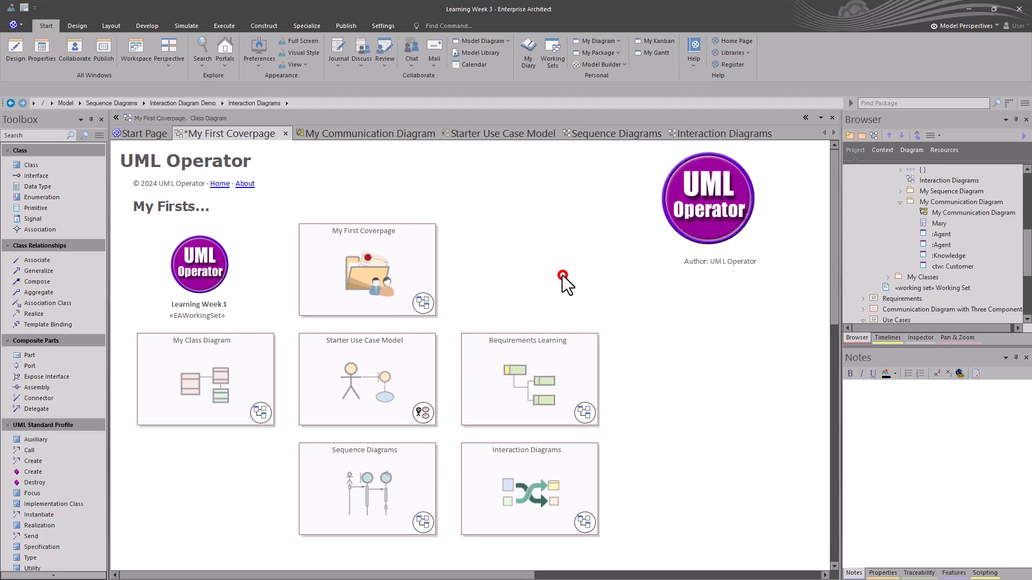
{"action": "double_click", "coordinate": [212, 272]}
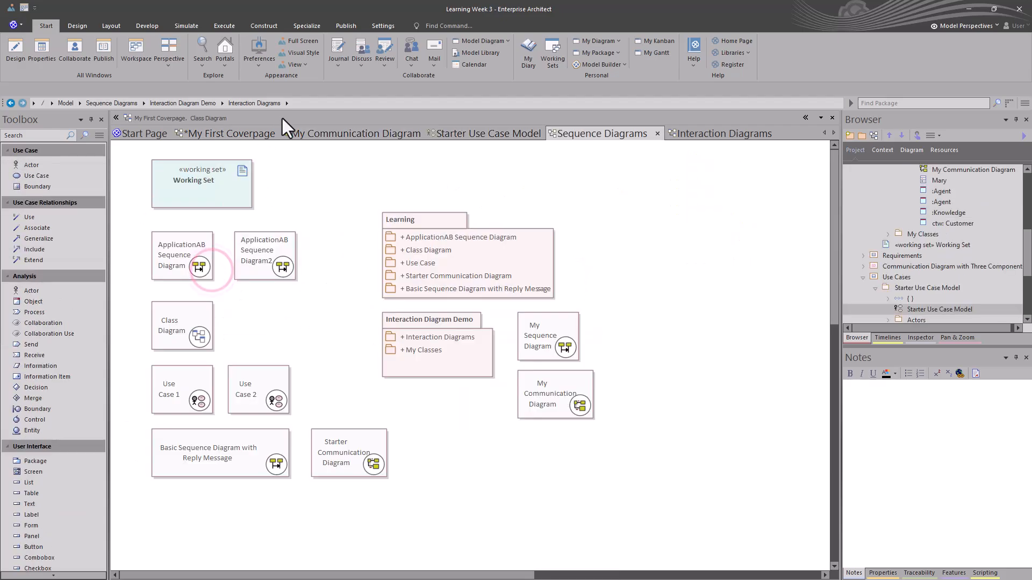
{"action": "left_click", "coordinate": [196, 137]}
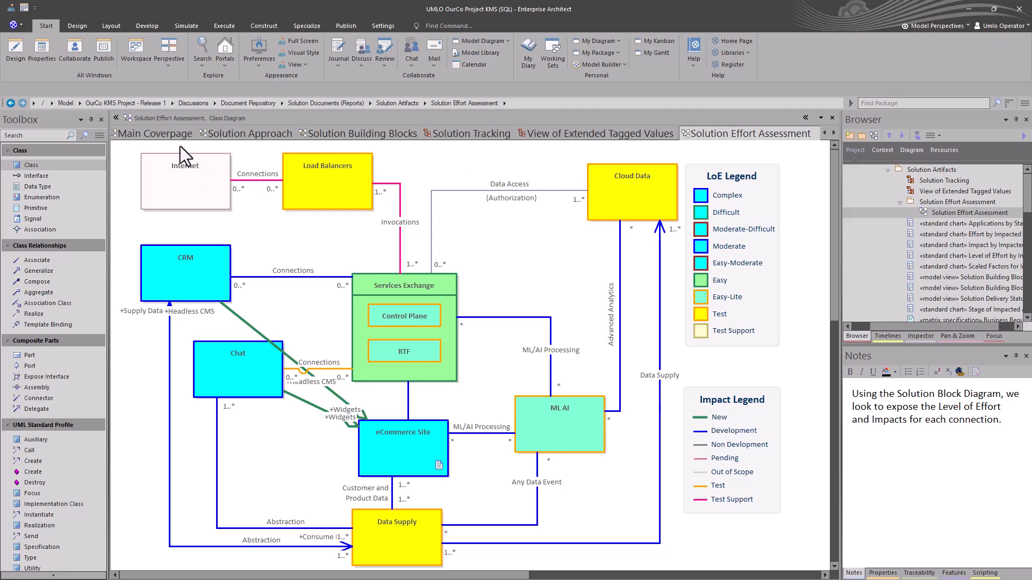
Open the Working Sets diagram of the OurCo KMS project from Main Coverpage and close all the other diagrams.
{"action": "left_click", "coordinate": [217, 132]}
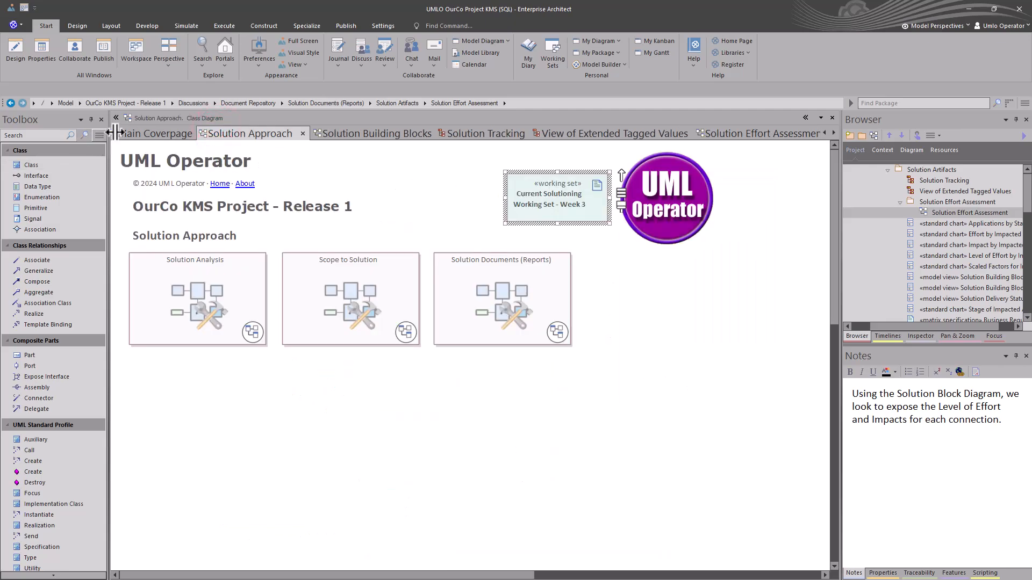
{"action": "left_click", "coordinate": [151, 133]}
{"action": "double_click", "coordinate": [554, 207]}
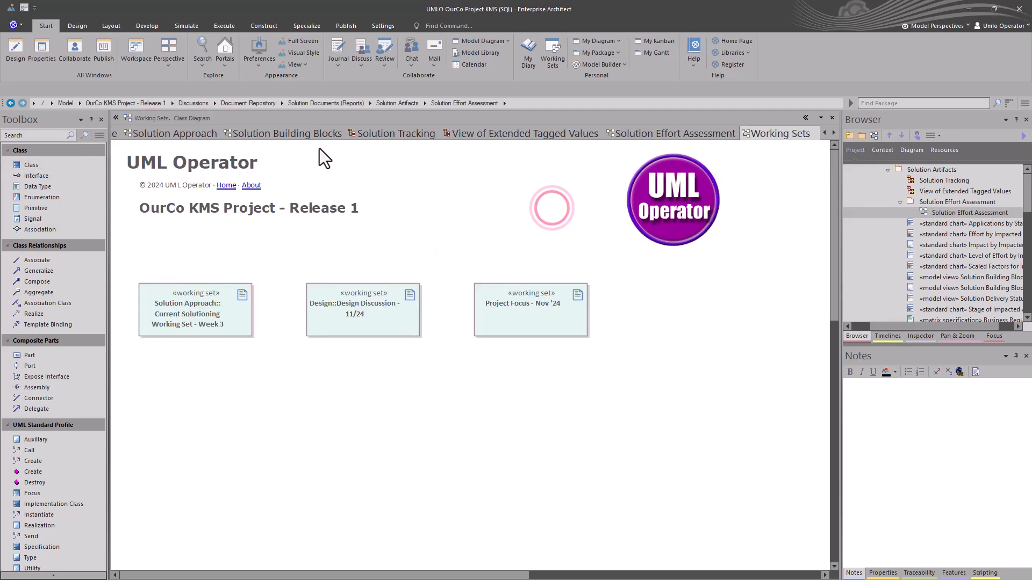
{"action": "right_click", "coordinate": [759, 134]}
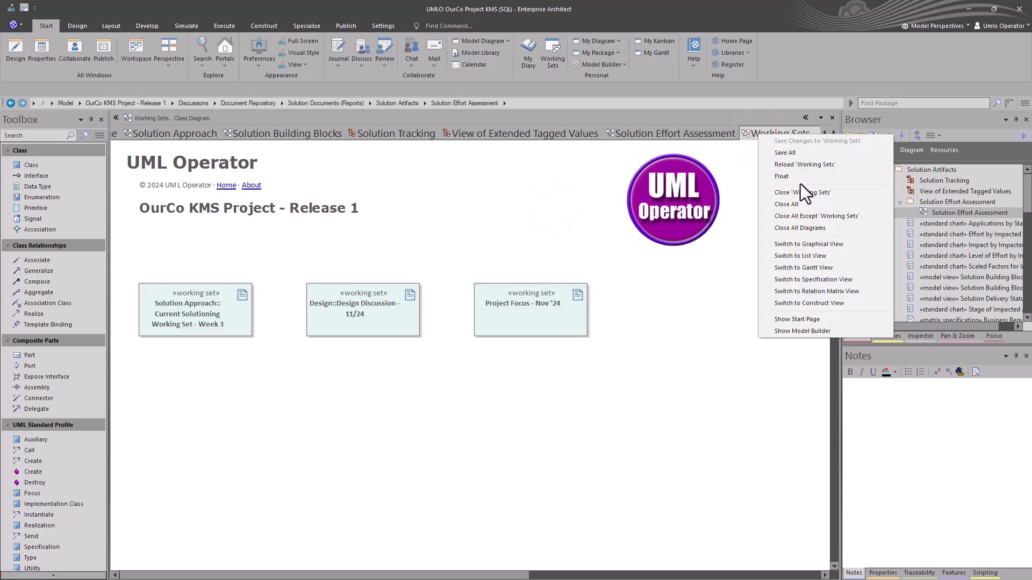
{"action": "left_click", "coordinate": [812, 217]}
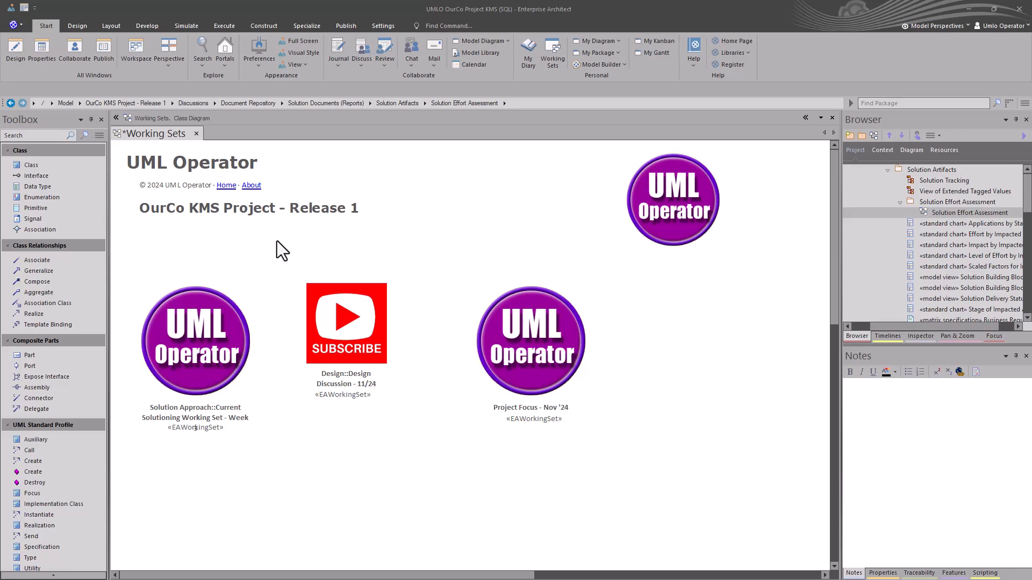
Launch the Solution Approach Current Solutioning working set from its logo image on the Working Sets diagram.
{"action": "double_click", "coordinate": [196, 335]}
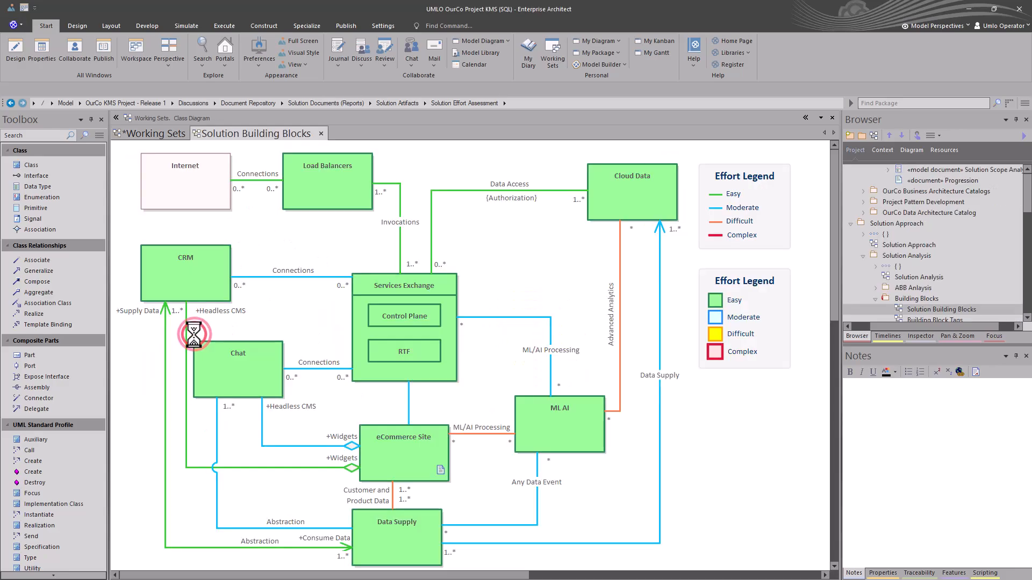